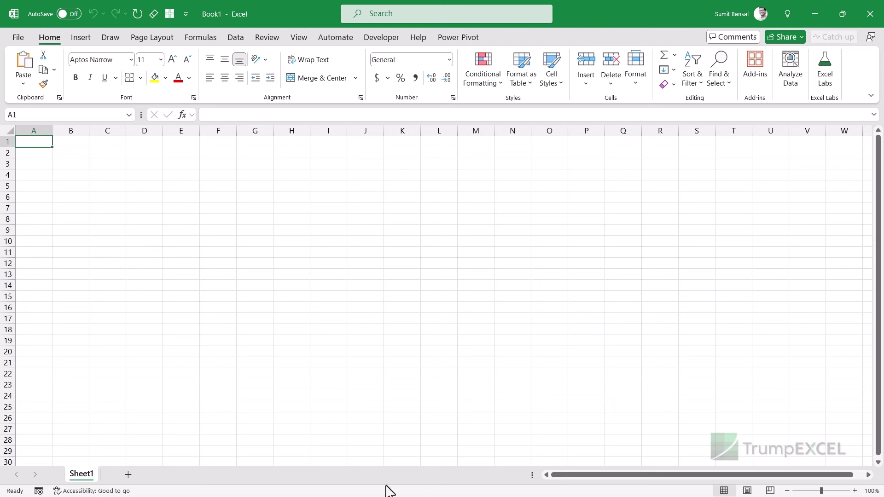
Step: Switch to the browser and load the airlinequality.com home page instead of the airport review page
{"action": "key", "text": "alt+Tab"}
{"action": "key", "text": "alt+Tab"}
{"action": "key", "text": "alt+Tab"}
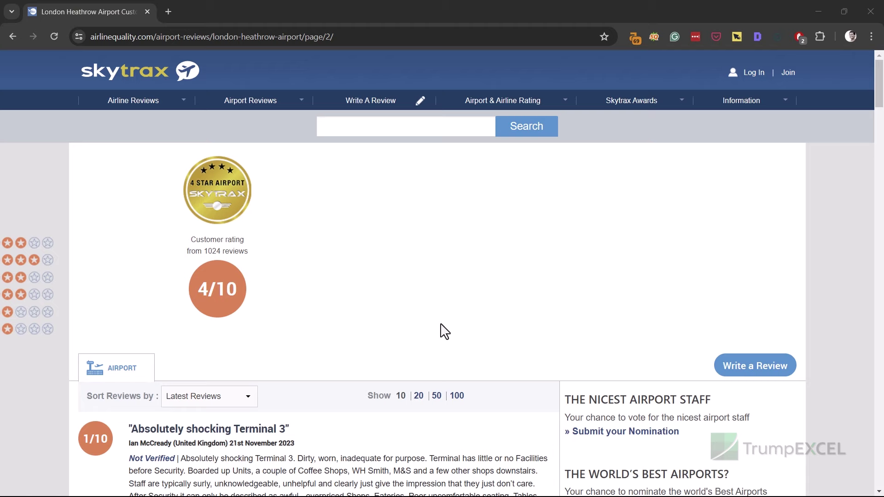
{"action": "left_click", "coordinate": [165, 37]}
{"action": "left_click_drag", "start_coordinate": [201, 37], "coordinate": [531, 37]}
{"action": "key", "text": "BackSpace"}
{"action": "key", "text": "Return"}
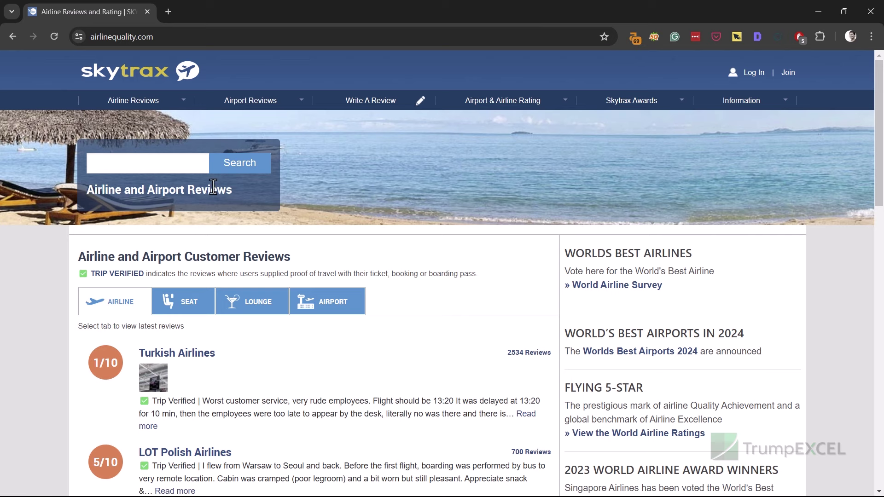
Step: Search the site for "heathrow" and open the London Heathrow Airport Customer Reviews page
{"action": "left_click", "coordinate": [114, 162]}
{"action": "type", "text": "heathrow"}
{"action": "key", "text": "Return"}
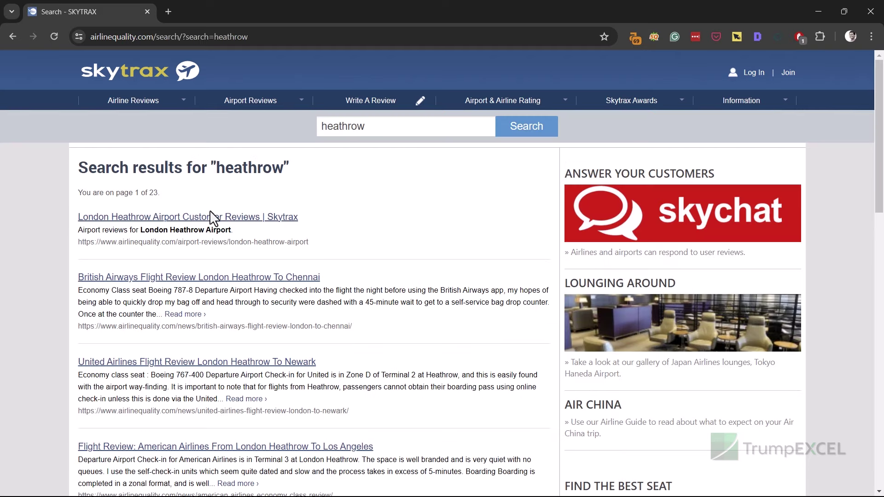
{"action": "left_click", "coordinate": [205, 218]}
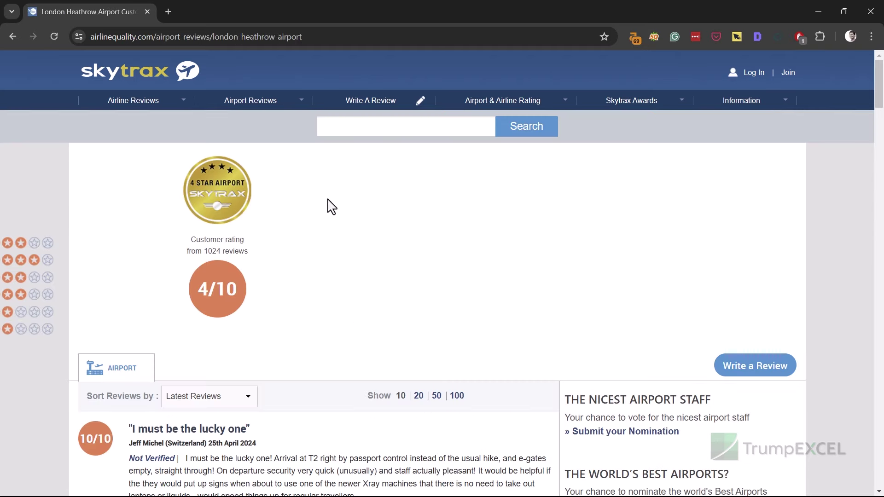
Step: Examine the Heathrow reviews, their rating tables, the page numbering below them and the page address
{"action": "scroll", "coordinate": [332, 207], "scroll_direction": "down", "scroll_amount": 7}
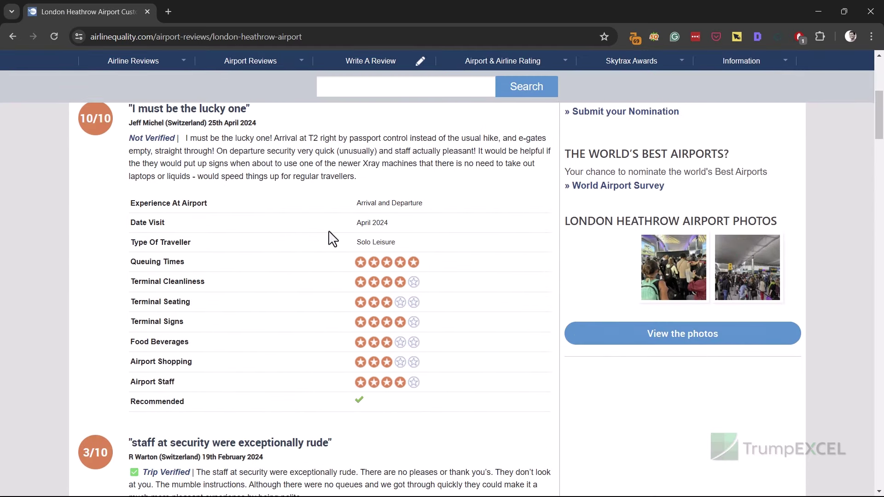
{"action": "scroll", "coordinate": [332, 238], "scroll_direction": "down", "scroll_amount": 20}
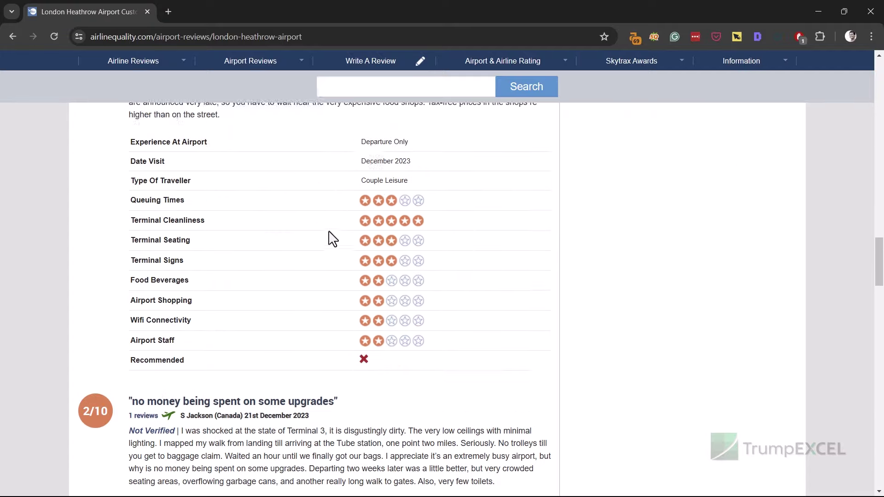
{"action": "scroll", "coordinate": [333, 238], "scroll_direction": "down", "scroll_amount": 20}
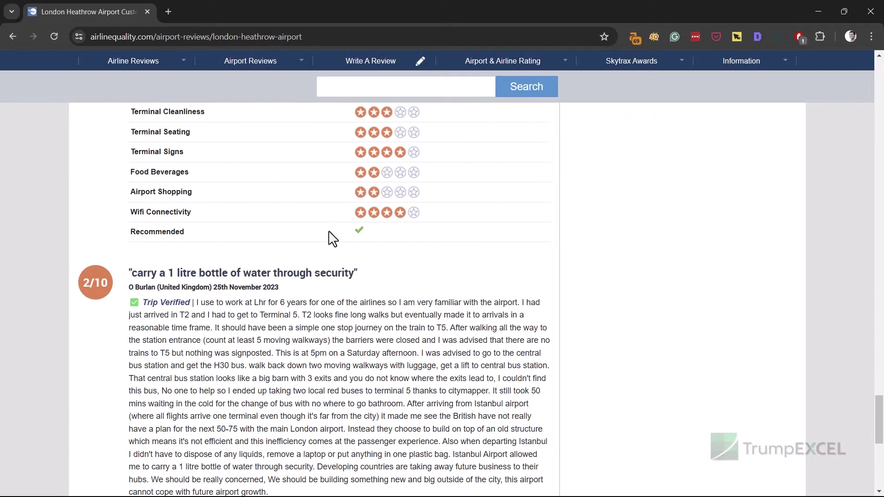
{"action": "scroll", "coordinate": [332, 239], "scroll_direction": "down", "scroll_amount": 3}
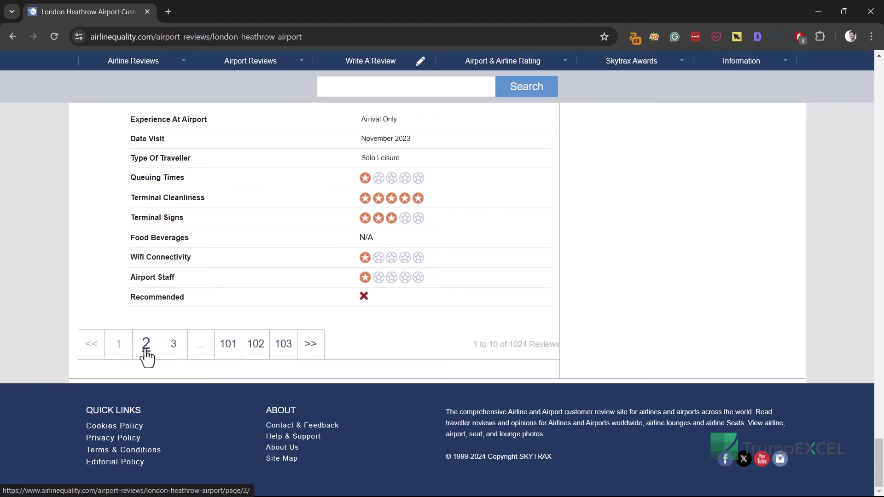
{"action": "scroll", "coordinate": [341, 253], "scroll_direction": "up", "scroll_amount": 10}
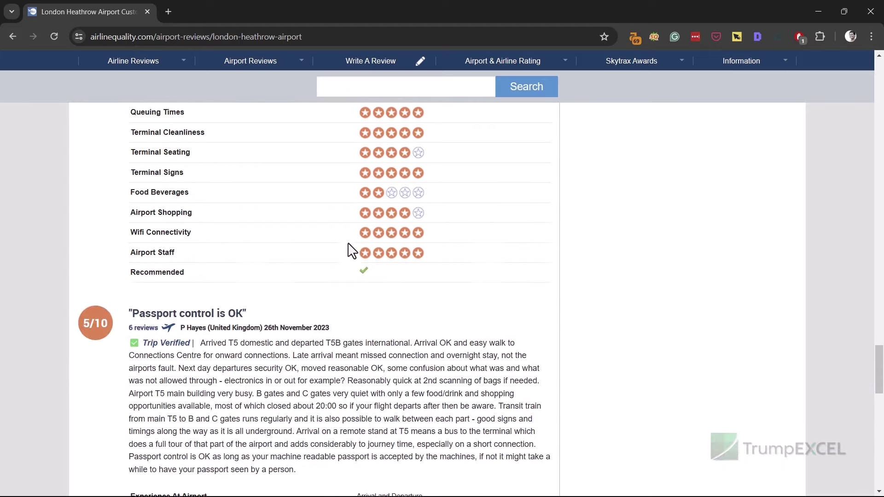
{"action": "scroll", "coordinate": [352, 251], "scroll_direction": "up", "scroll_amount": 10}
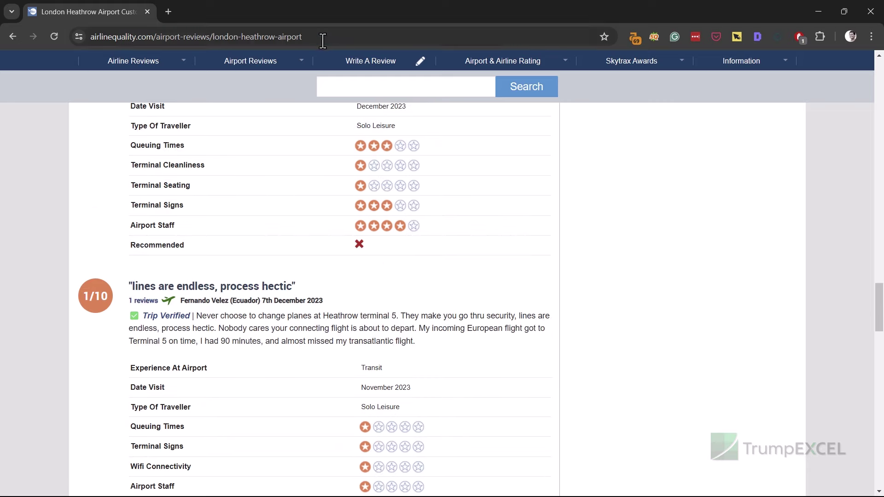
{"action": "left_click", "coordinate": [318, 37]}
{"action": "left_click", "coordinate": [362, 247]}
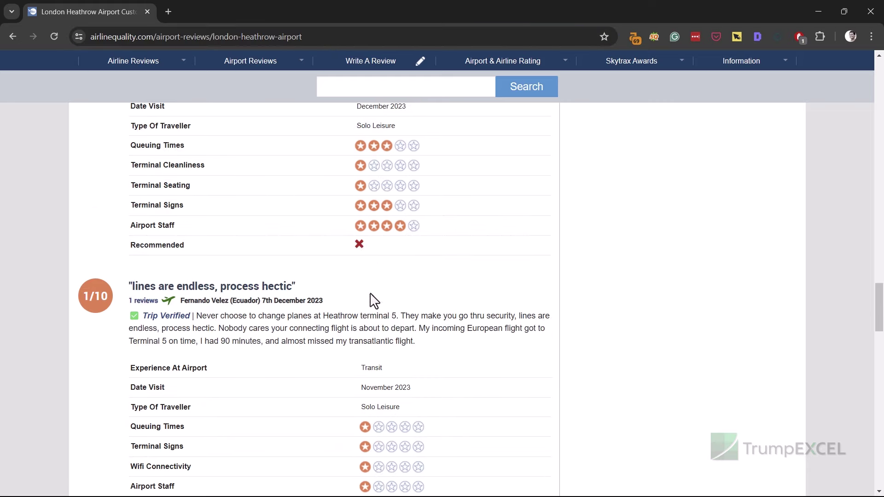
{"action": "scroll", "coordinate": [373, 302], "scroll_direction": "down", "scroll_amount": 20}
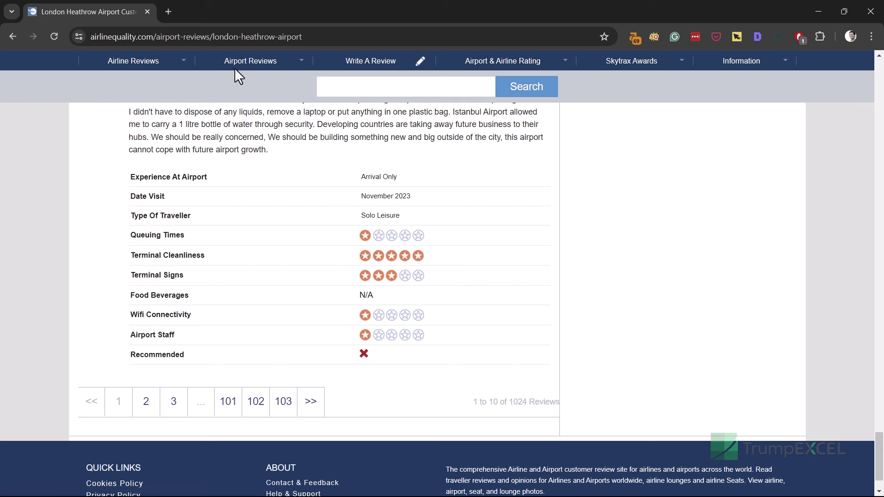
Step: Copy the Heathrow reviews page URL and connect to it from the blank Excel workbook as a web data source
{"action": "left_click", "coordinate": [323, 36]}
{"action": "key", "text": "ctrl+c"}
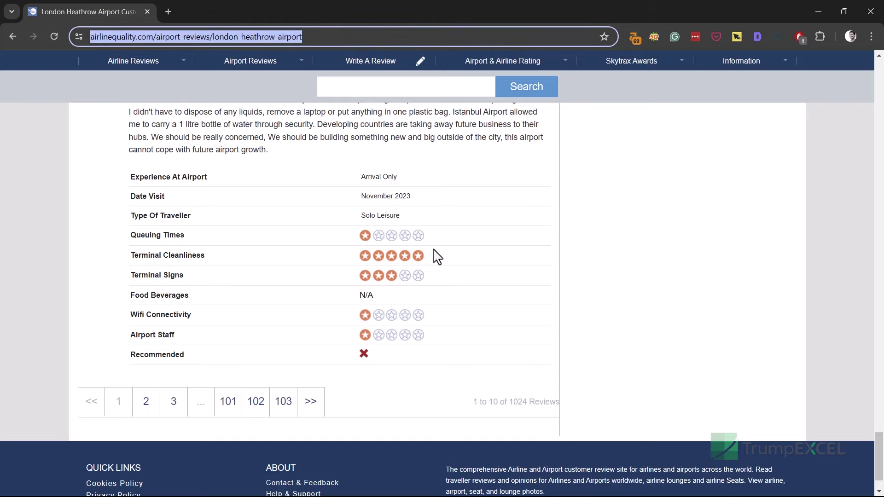
{"action": "key", "text": "alt+Tab"}
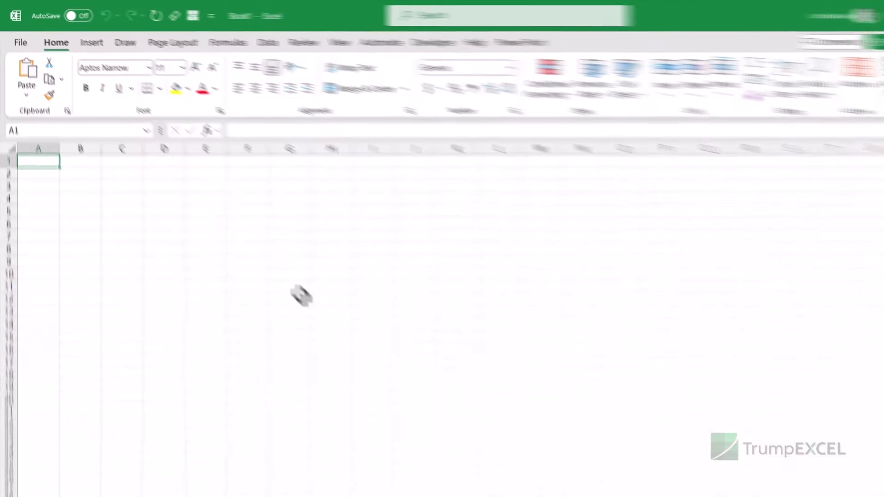
{"action": "left_click", "coordinate": [350, 56]}
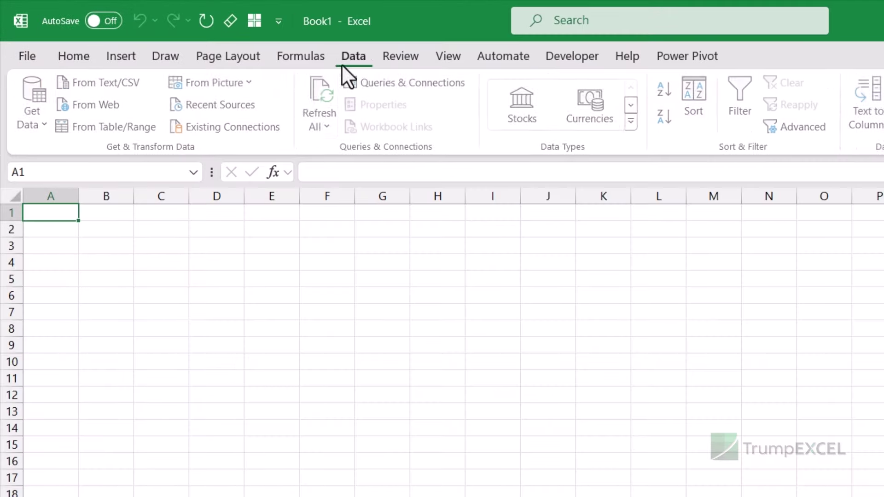
{"action": "left_click", "coordinate": [109, 107]}
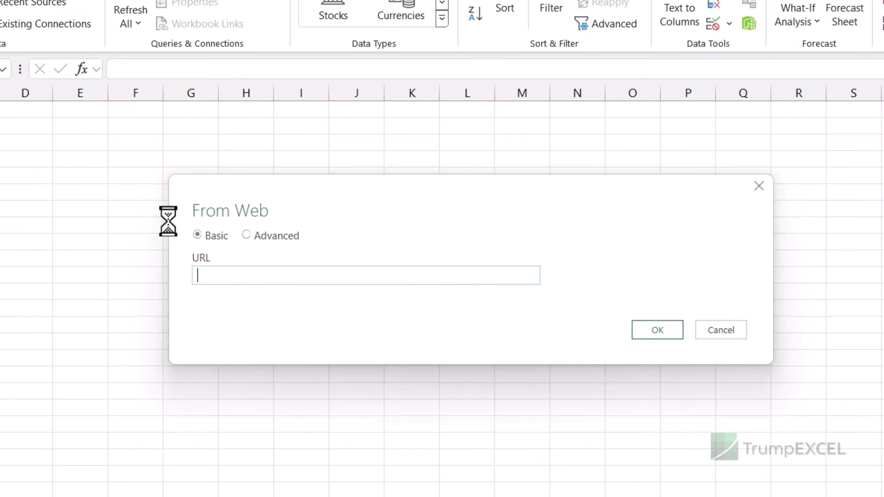
{"action": "key", "text": "ctrl+v"}
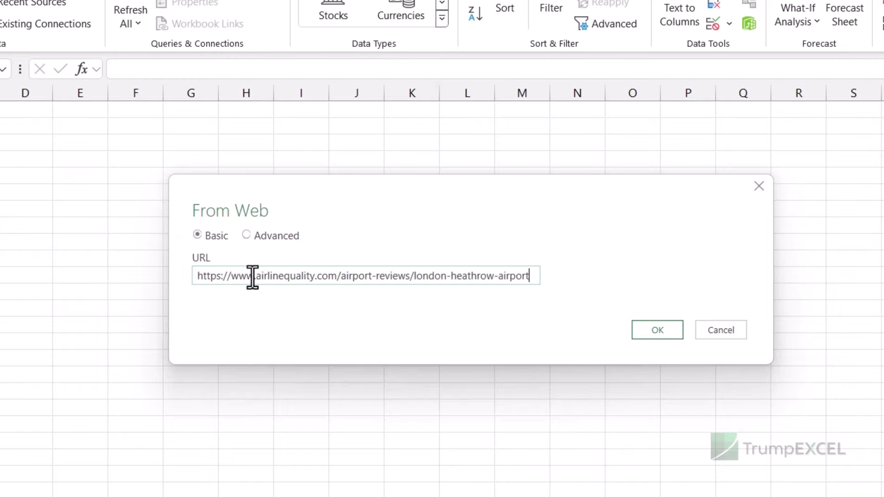
{"action": "left_click", "coordinate": [664, 329]}
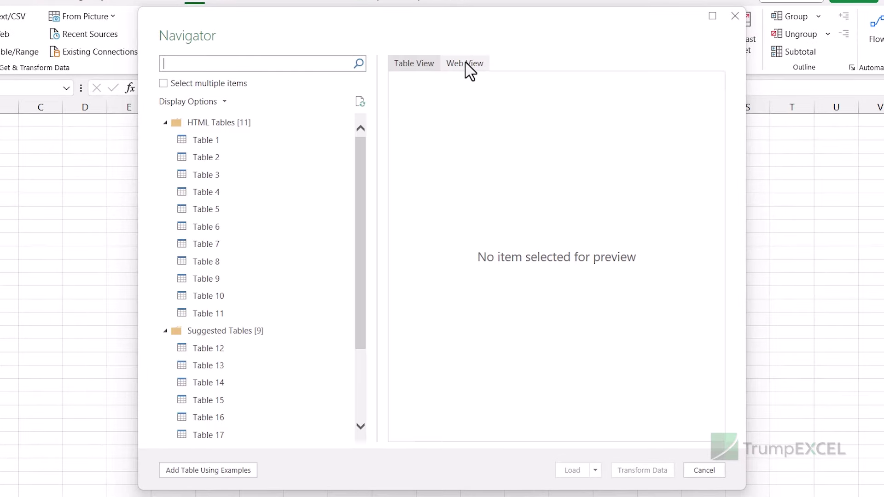
Step: Preview HTML Tables 1 to 4 from the reviews page
{"action": "left_click", "coordinate": [214, 141]}
{"action": "left_click", "coordinate": [214, 157]}
{"action": "left_click", "coordinate": [214, 180]}
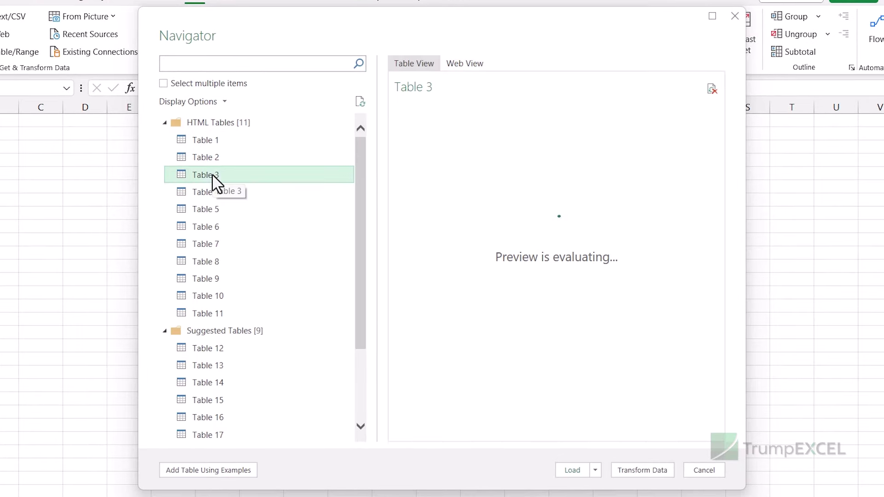
{"action": "left_click", "coordinate": [225, 200]}
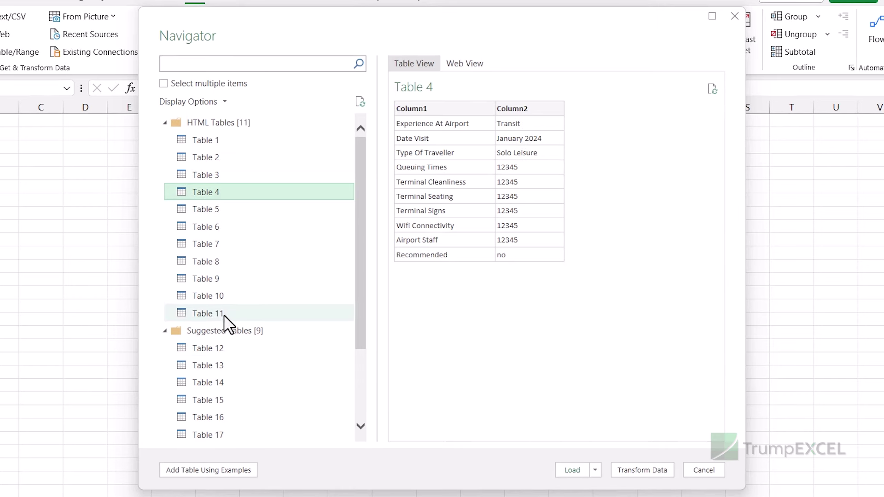
Step: Select the suggested Table 12, check its columns, and open it in the Power Query Editor for transformation
{"action": "left_click", "coordinate": [220, 352]}
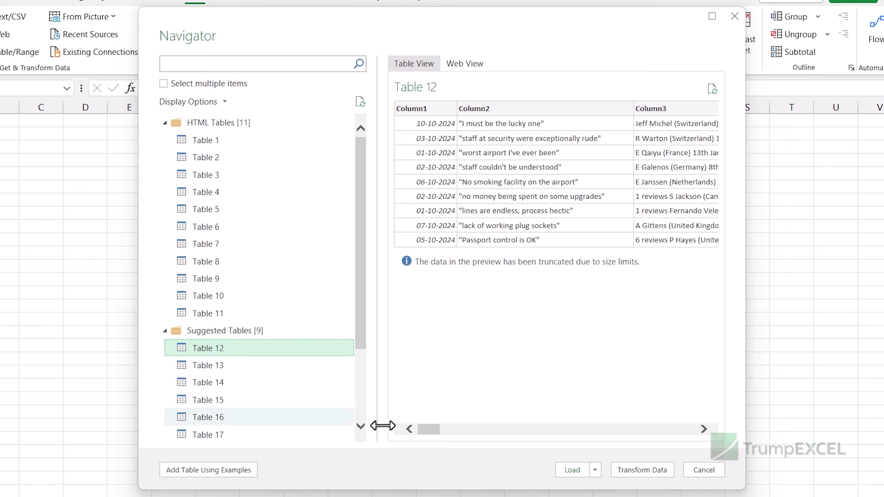
{"action": "left_click_drag", "start_coordinate": [425, 429], "coordinate": [461, 429]}
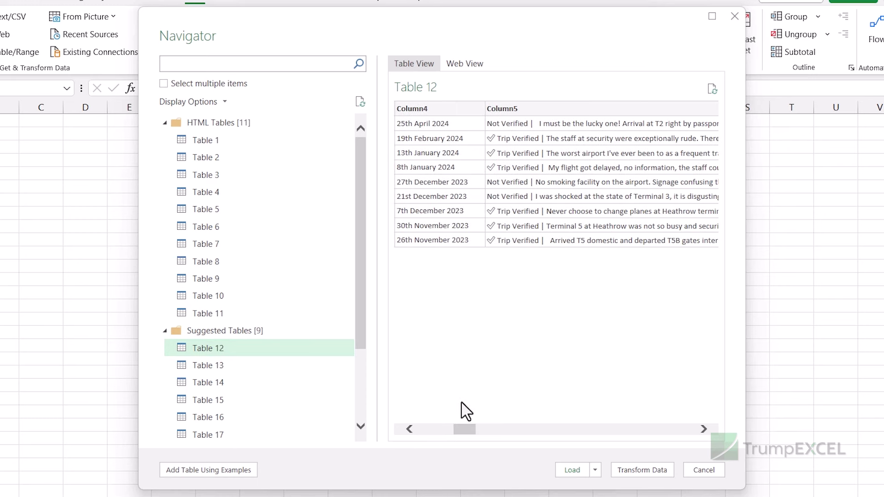
{"action": "left_click_drag", "start_coordinate": [465, 430], "coordinate": [449, 427]}
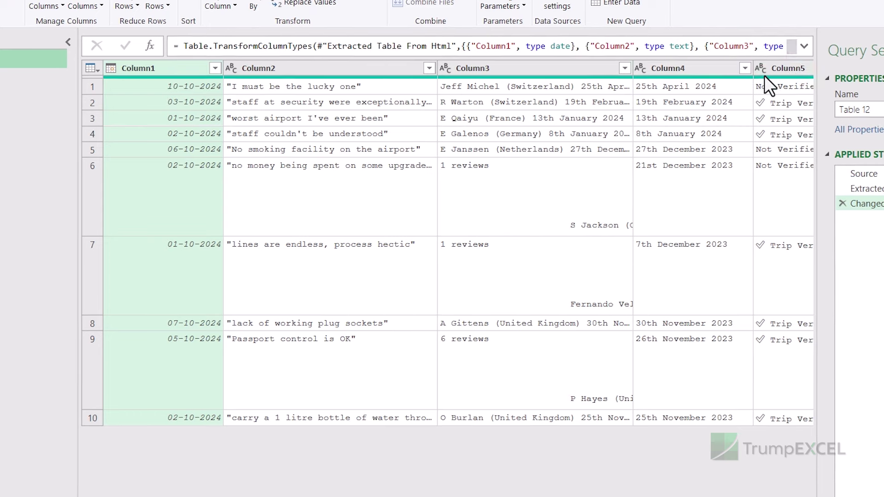
Step: Keep only Column1 and Column5 in the query by removing all other columns
{"action": "left_click", "coordinate": [780, 67]}
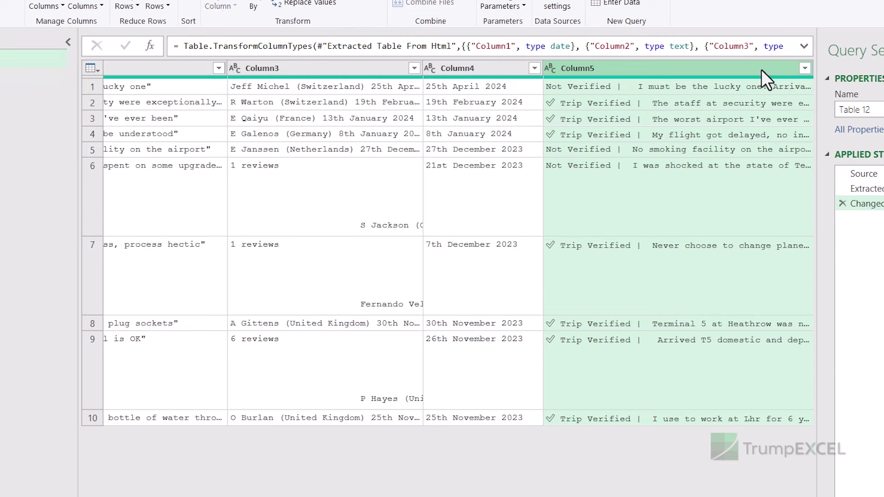
{"action": "right_click", "coordinate": [612, 70]}
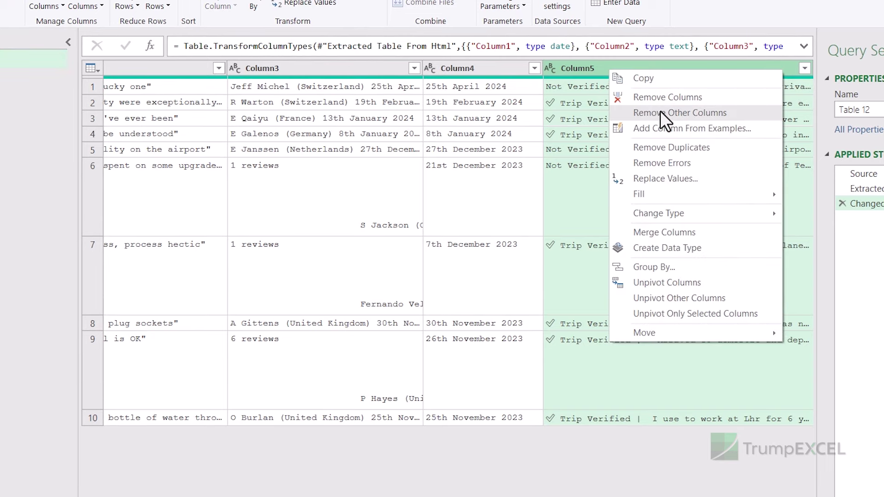
{"action": "left_click", "coordinate": [659, 112]}
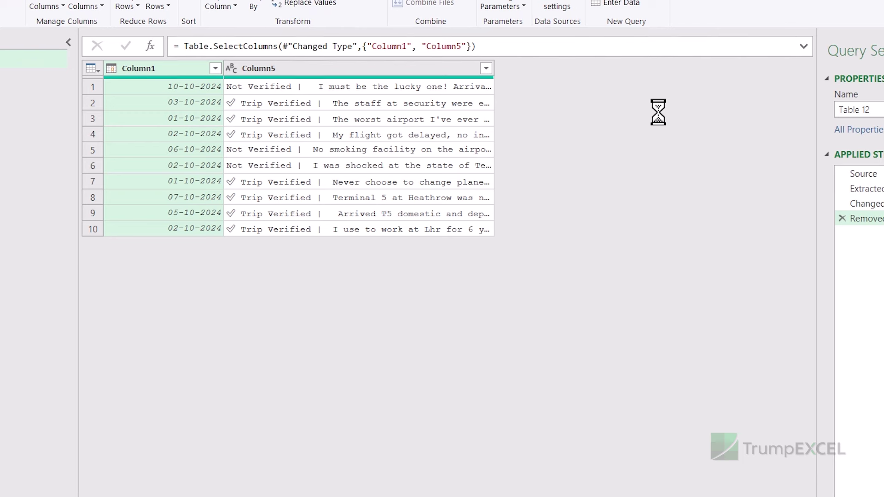
Step: Rename Column1 to "Dates" and Column5 to "Reviews"
{"action": "double_click", "coordinate": [182, 70]}
{"action": "type", "text": "Dates"}
{"action": "double_click", "coordinate": [286, 70]}
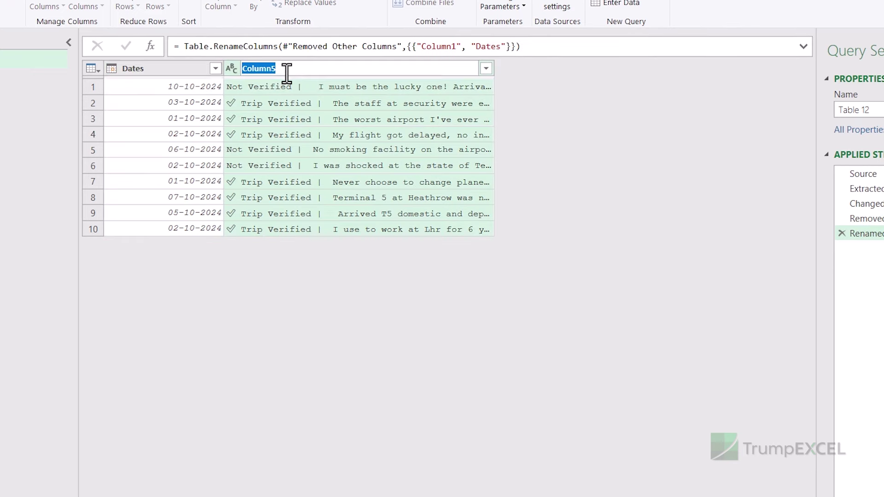
{"action": "type", "text": "Reviews"}
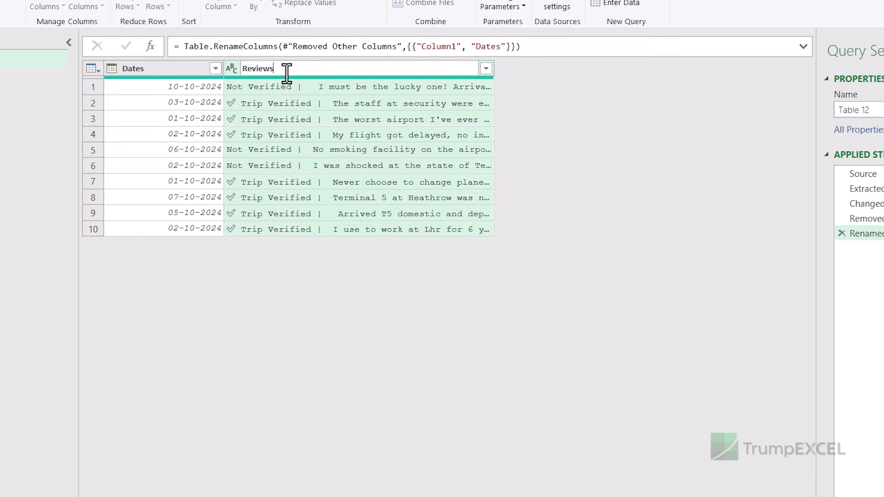
{"action": "key", "text": "Return"}
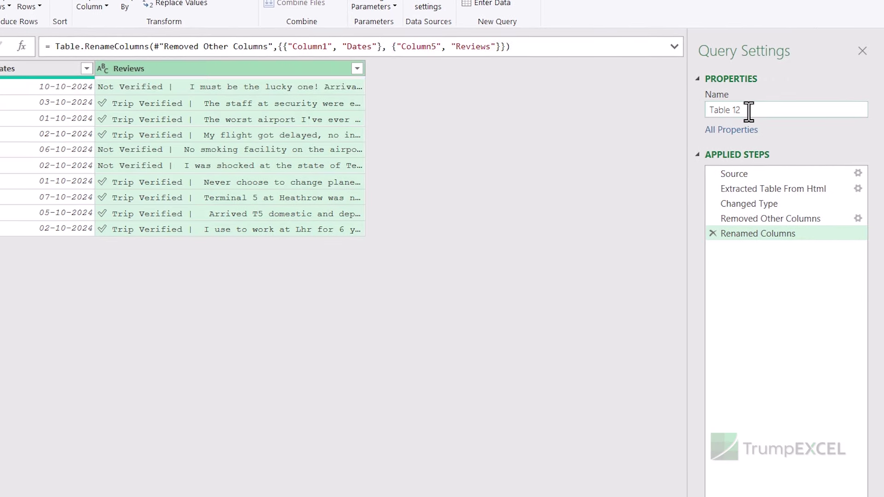
Step: Rename the Table 12 query to "Reviews"
{"action": "left_click_drag", "start_coordinate": [709, 109], "coordinate": [763, 110]}
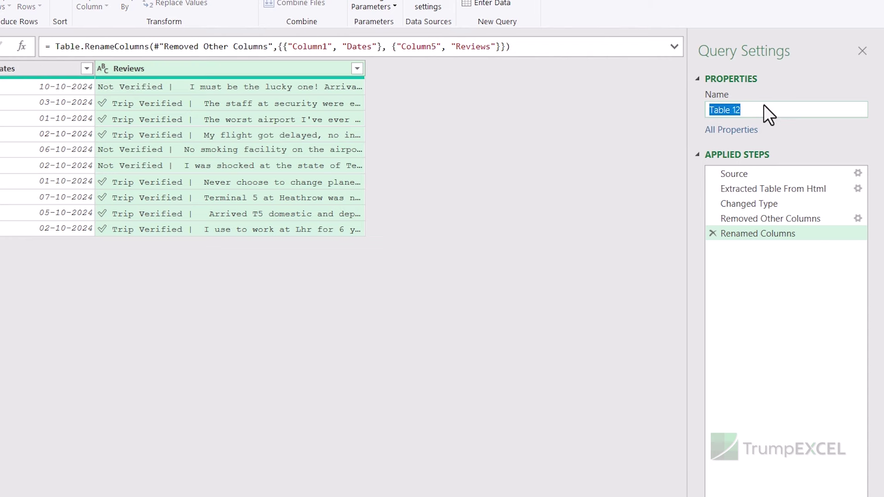
{"action": "type", "text": "Review"}
{"action": "key", "text": "Return"}
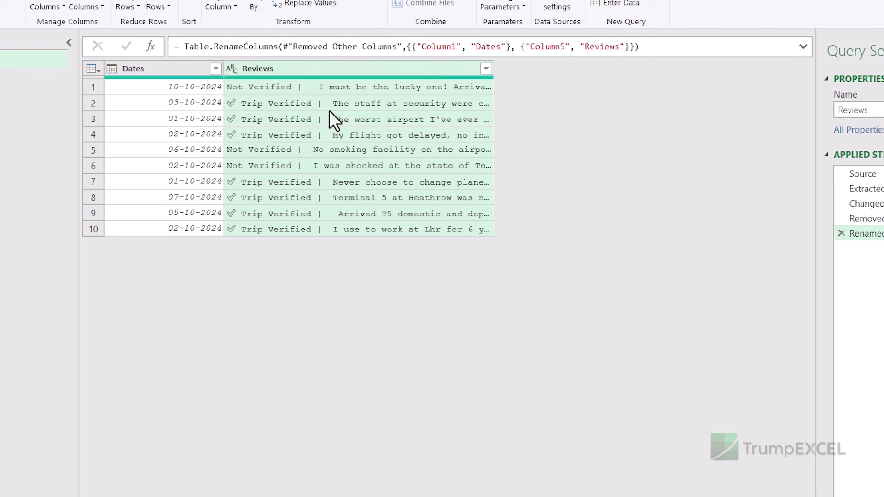
Step: Replace the text "✅ Trip Verified |" with nothing throughout the Reviews column
{"action": "left_click", "coordinate": [264, 104]}
{"action": "right_click", "coordinate": [270, 104]}
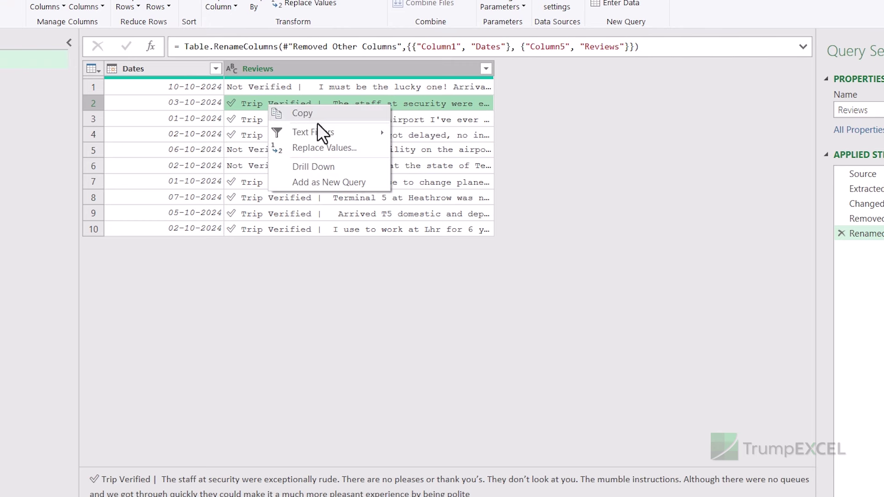
{"action": "left_click", "coordinate": [311, 148]}
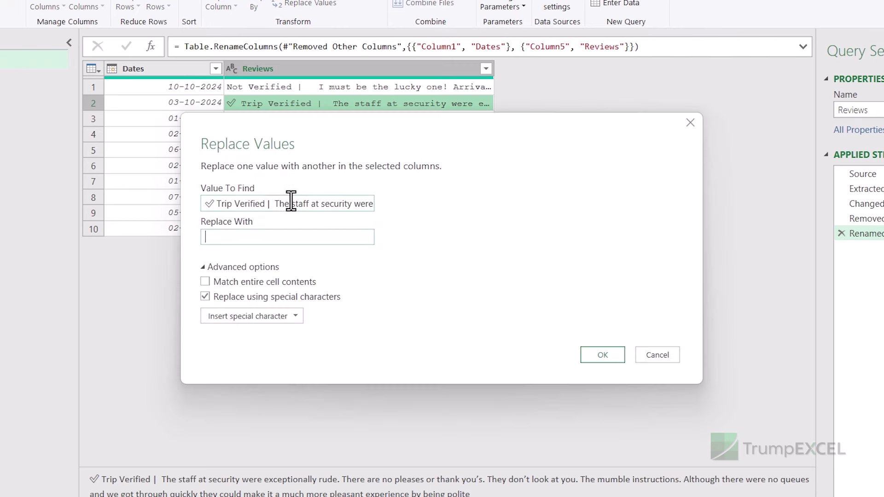
{"action": "left_click_drag", "start_coordinate": [271, 209], "coordinate": [680, 207]}
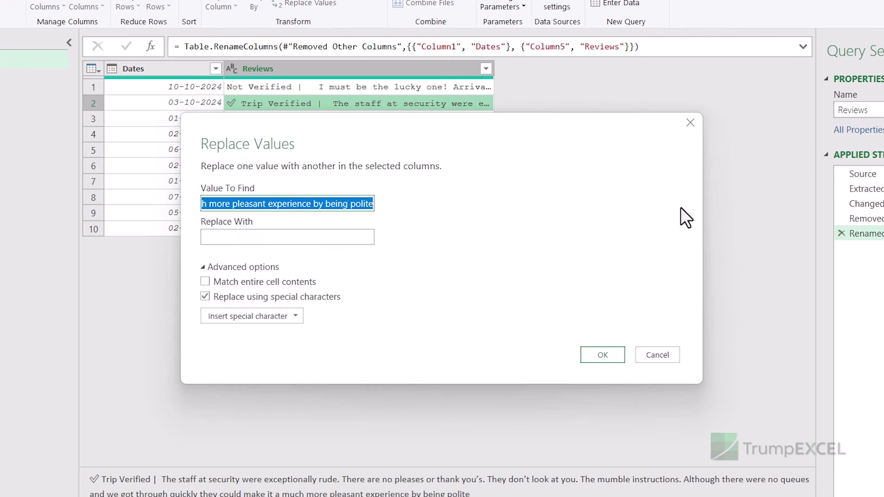
{"action": "key", "text": "BackSpace"}
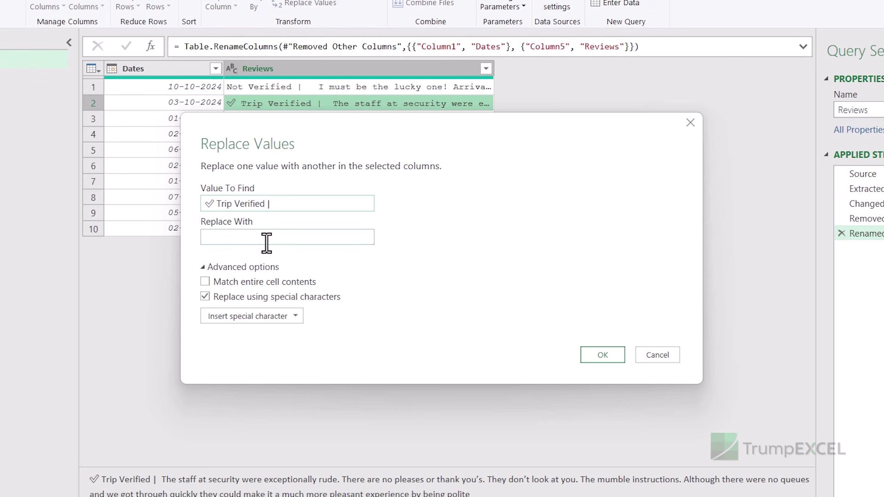
{"action": "left_click", "coordinate": [592, 353]}
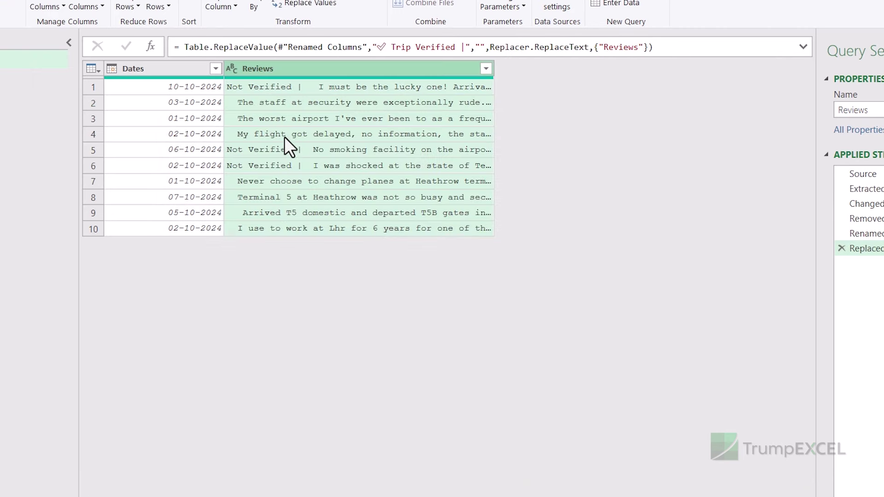
Step: Replace the text "Not Verified |" with nothing throughout the Reviews column
{"action": "left_click", "coordinate": [260, 89]}
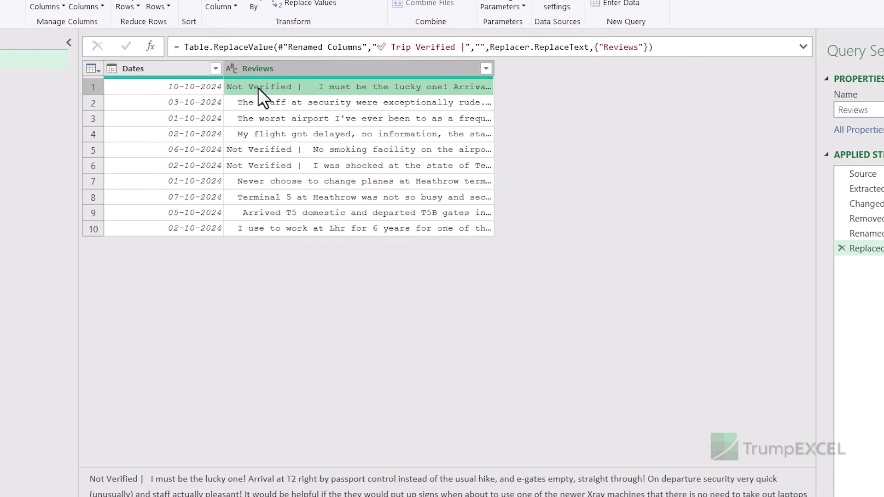
{"action": "right_click", "coordinate": [258, 88]}
{"action": "left_click", "coordinate": [294, 130]}
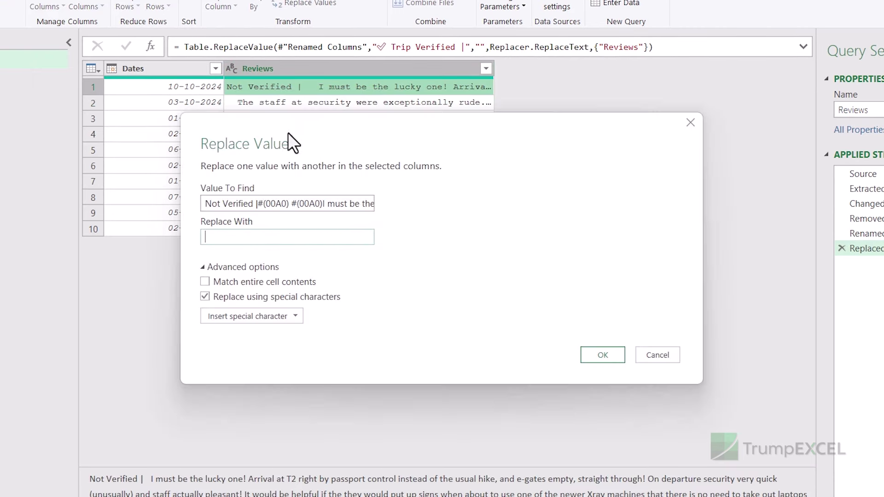
{"action": "left_click_drag", "start_coordinate": [257, 203], "coordinate": [670, 214]}
{"action": "key", "text": "Delete"}
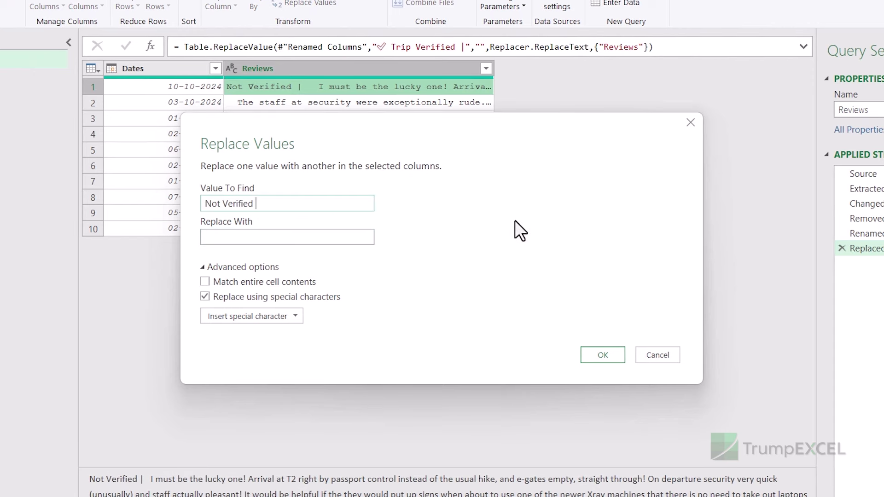
{"action": "left_click", "coordinate": [598, 355]}
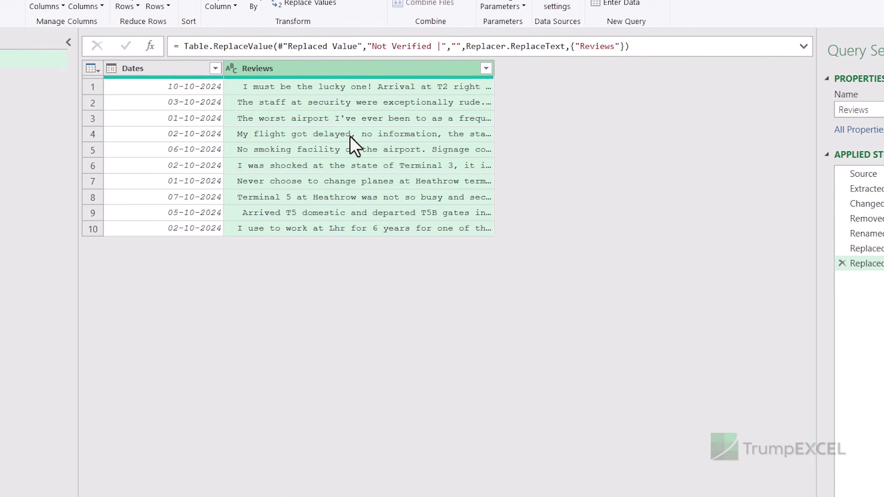
Step: Trim the text in the Reviews column, then close the editor and load the query to the worksheet
{"action": "right_click", "coordinate": [310, 69]}
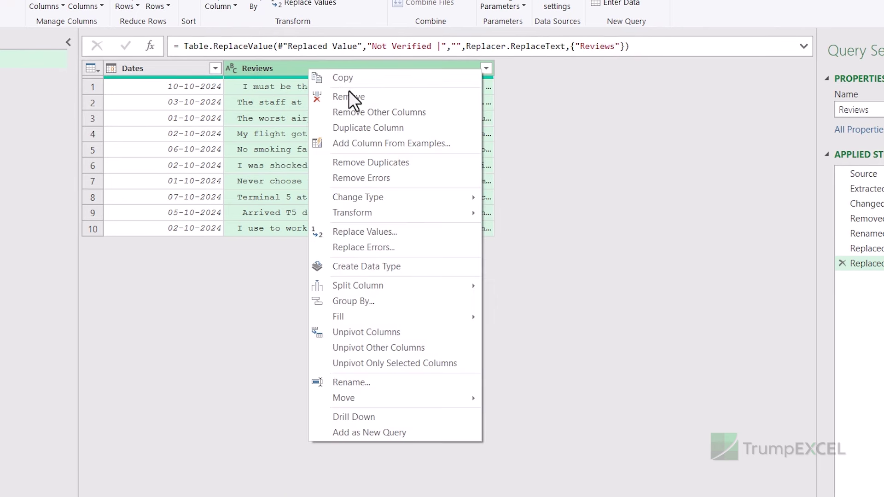
{"action": "mouse_move", "coordinate": [405, 212]}
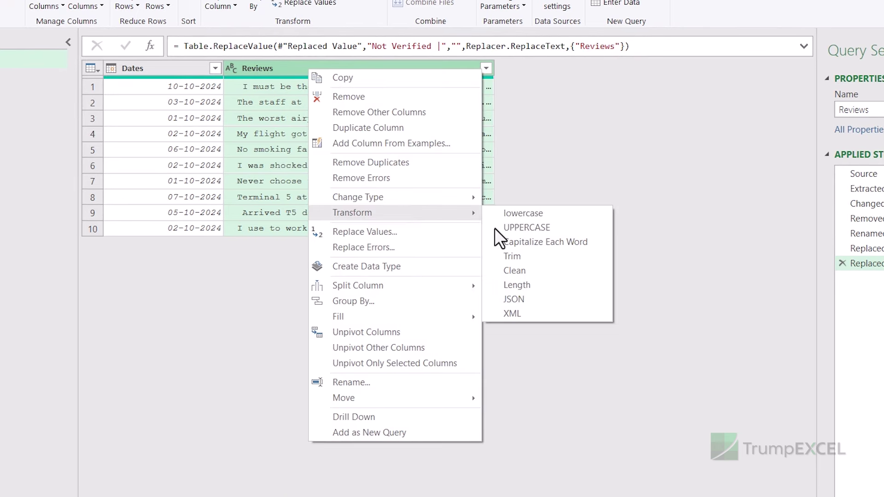
{"action": "left_click", "coordinate": [511, 256]}
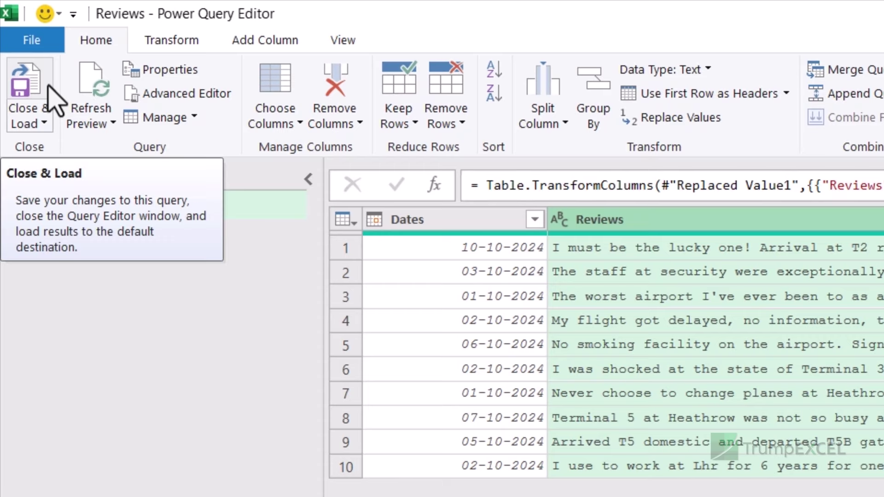
{"action": "left_click", "coordinate": [48, 88]}
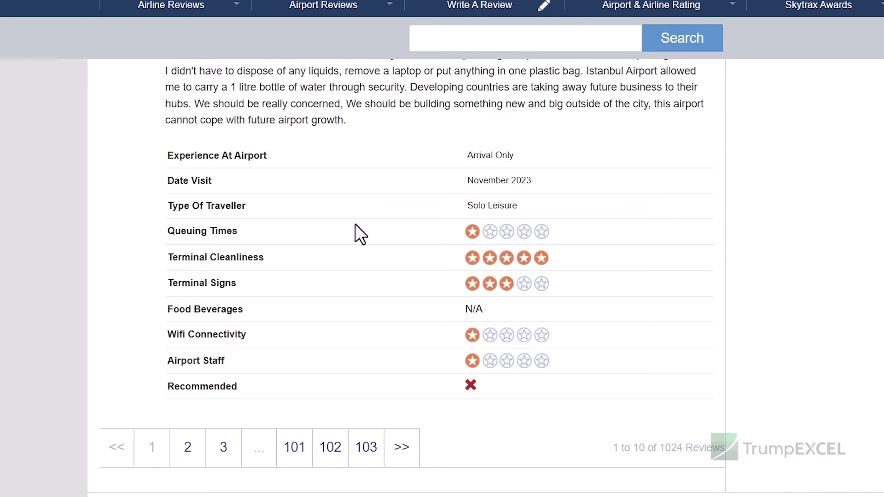
Step: Switch to the Skytrax site in the browser, open page 2 of the Heathrow reviews and copy its web address
{"action": "left_click", "coordinate": [187, 458]}
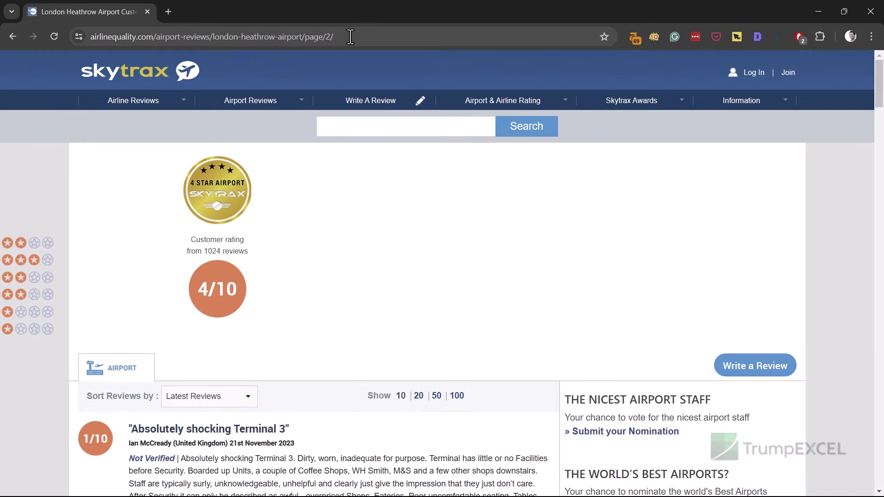
{"action": "left_click", "coordinate": [350, 36]}
{"action": "key", "text": "ctrl+c"}
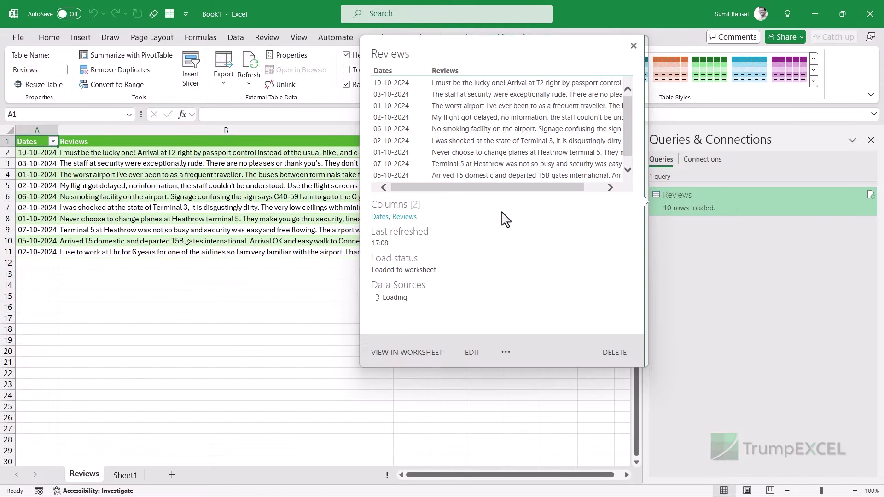
{"action": "double_click", "coordinate": [692, 205]}
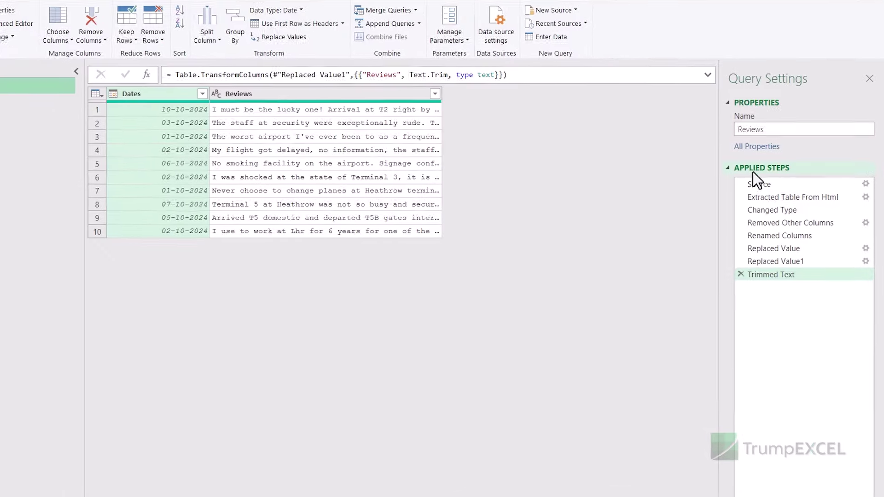
{"action": "left_click", "coordinate": [752, 183]}
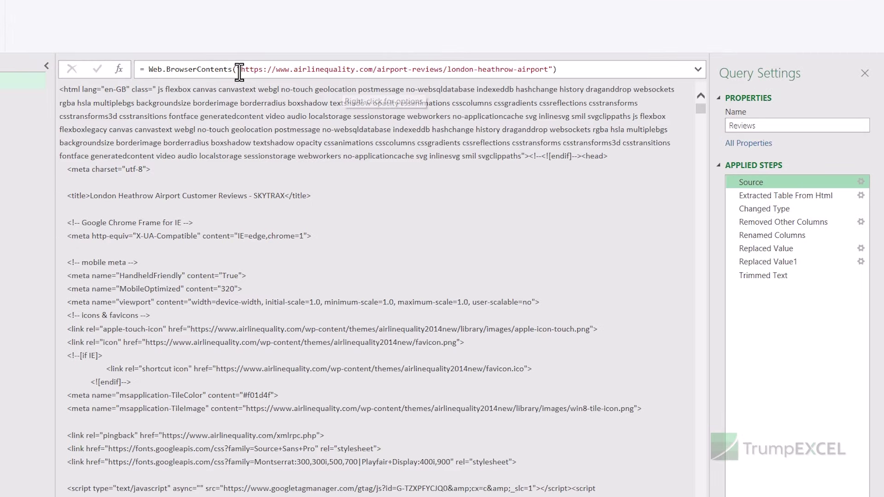
{"action": "left_click_drag", "start_coordinate": [240, 69], "coordinate": [550, 70]}
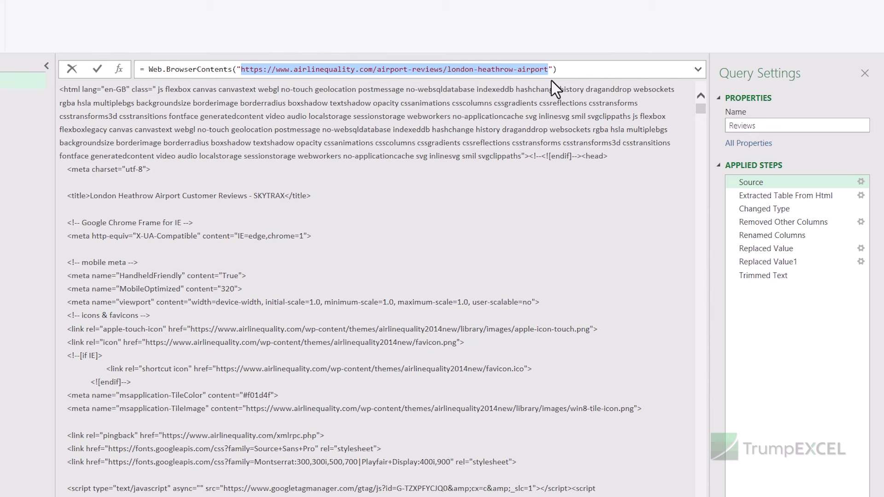
{"action": "key", "text": "ctrl+v"}
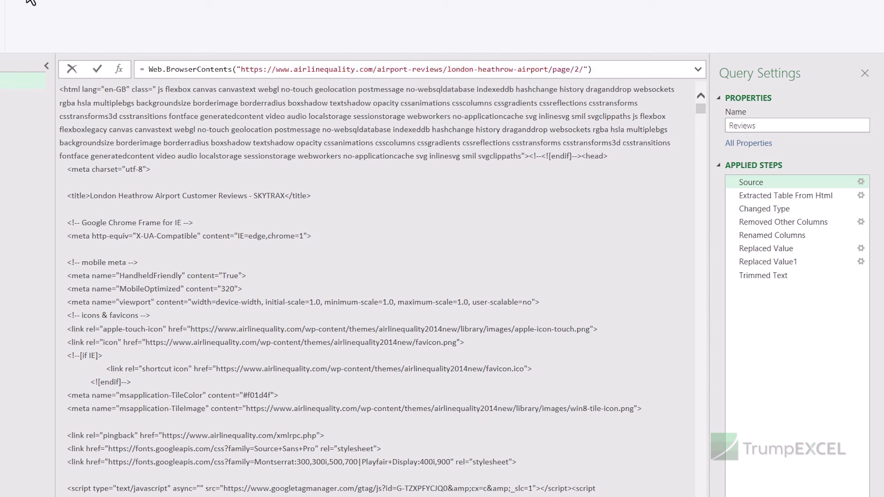
{"action": "key", "text": "Return"}
{"action": "left_click", "coordinate": [768, 276]}
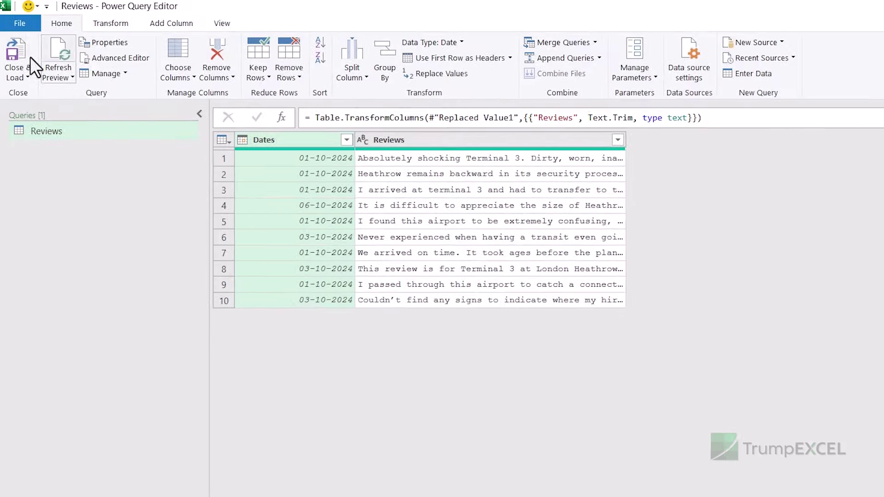
{"action": "left_click", "coordinate": [30, 56]}
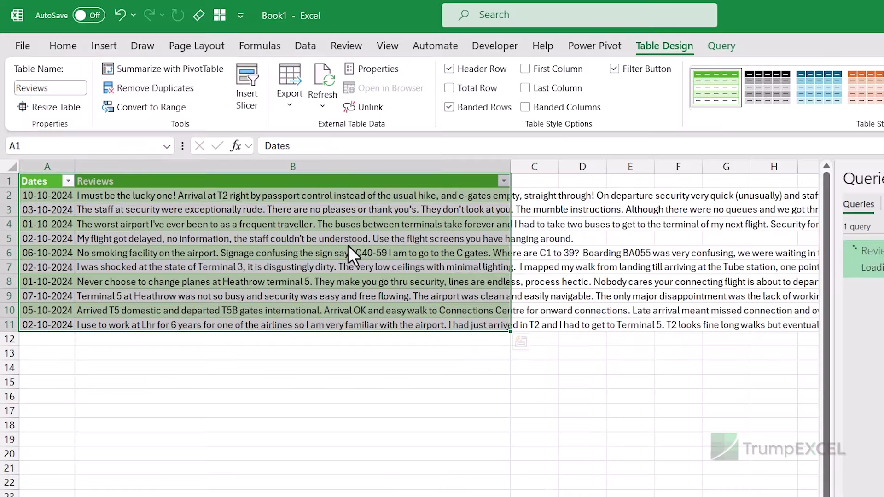
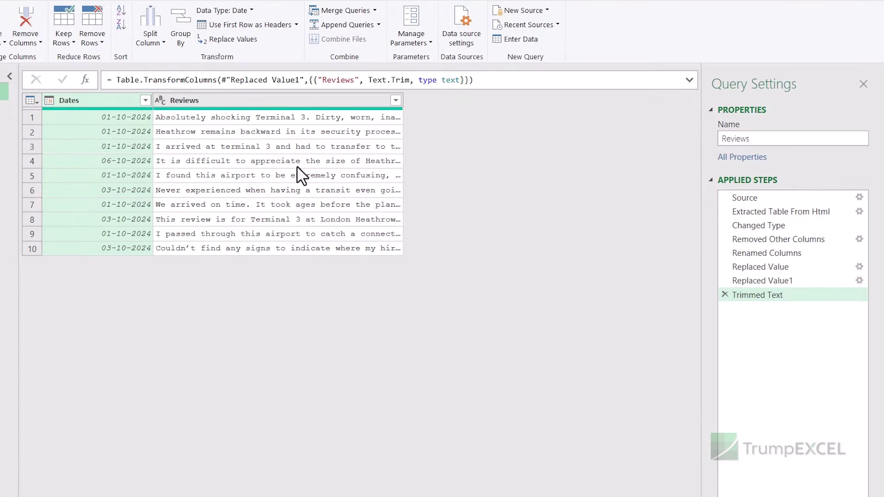
Step: Compare the query's Source and Trimmed Text steps, and examine the full query code and its source URL in the Advanced Editor
{"action": "left_click", "coordinate": [730, 198]}
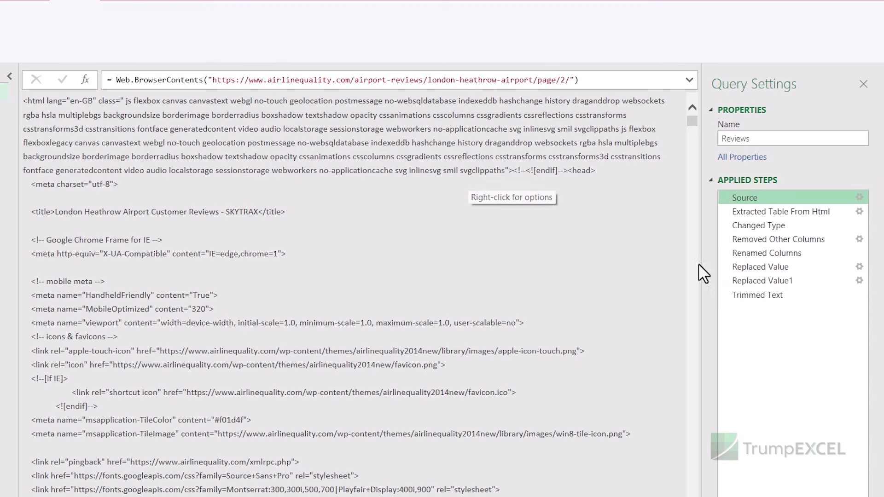
{"action": "left_click", "coordinate": [747, 295]}
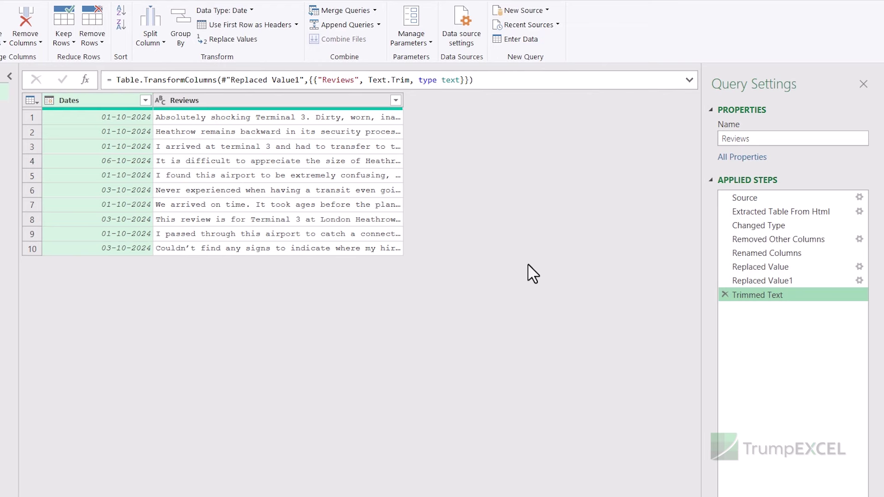
{"action": "left_click", "coordinate": [773, 199]}
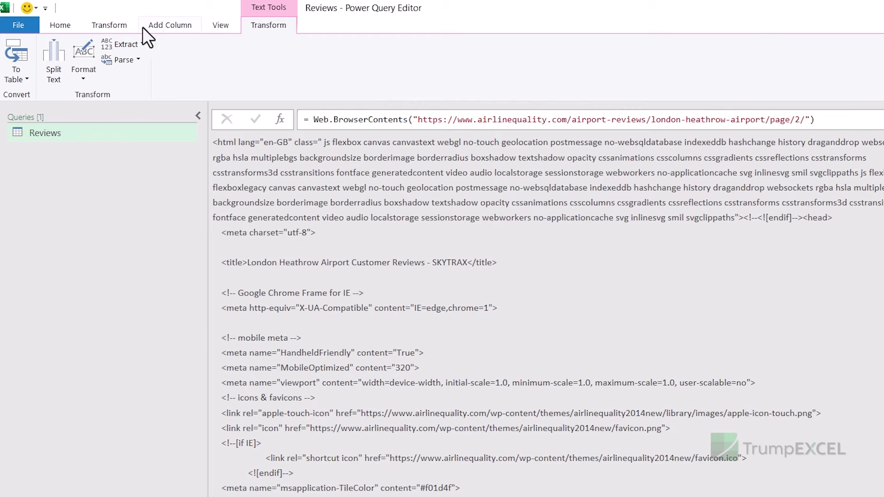
{"action": "left_click", "coordinate": [220, 26]}
{"action": "left_click", "coordinate": [398, 64]}
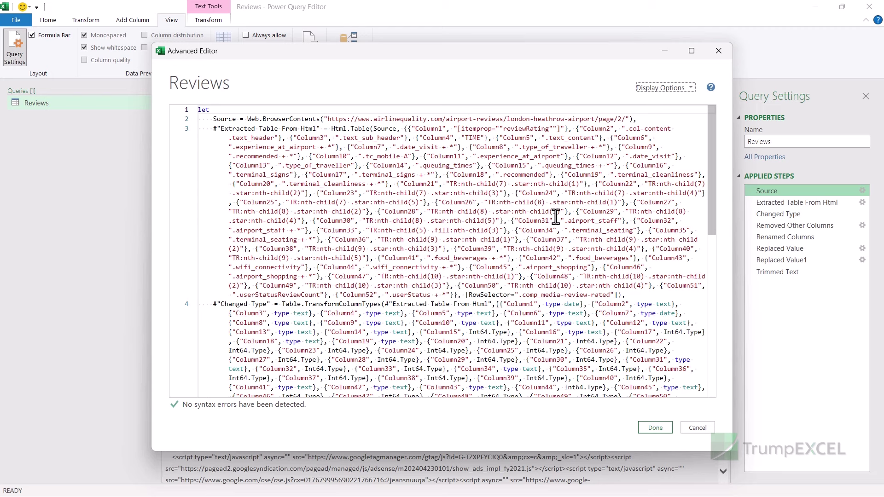
{"action": "scroll", "coordinate": [556, 224], "scroll_direction": "down", "scroll_amount": 10}
{"action": "scroll", "coordinate": [555, 224], "scroll_direction": "up", "scroll_amount": 10}
{"action": "left_click_drag", "start_coordinate": [326, 119], "coordinate": [625, 119]}
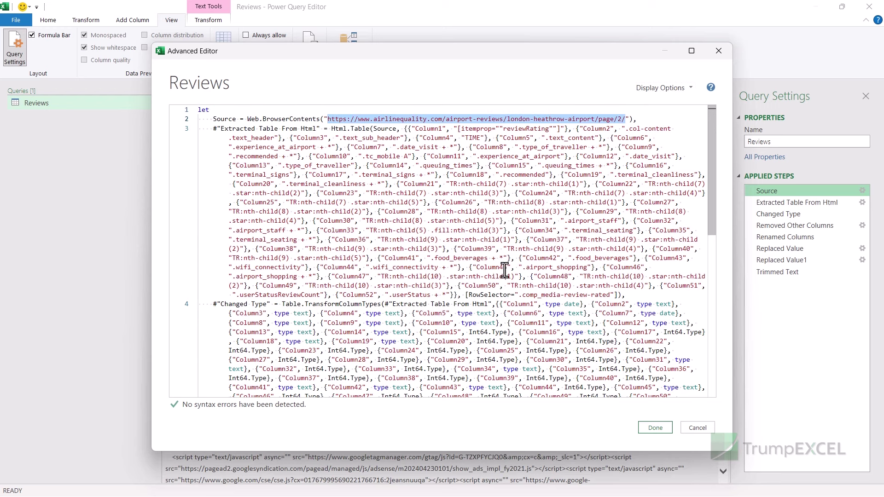
{"action": "scroll", "coordinate": [503, 258], "scroll_direction": "down", "scroll_amount": 5}
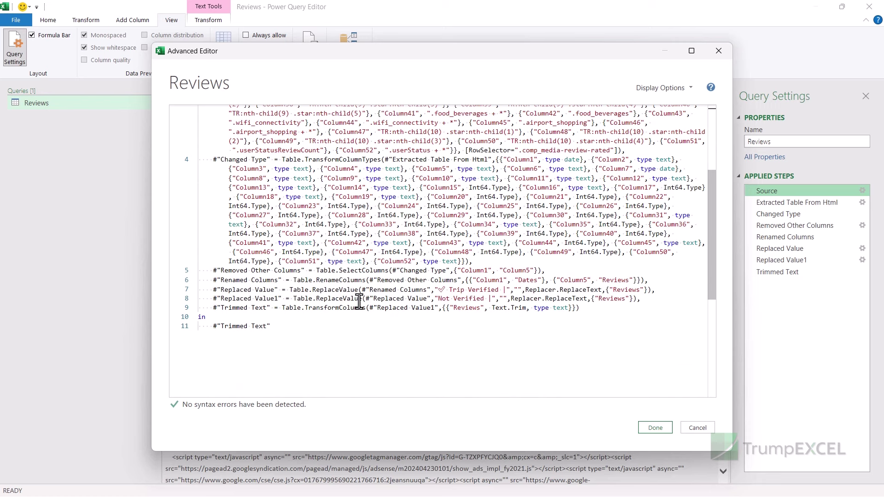
{"action": "scroll", "coordinate": [358, 301], "scroll_direction": "up", "scroll_amount": 5}
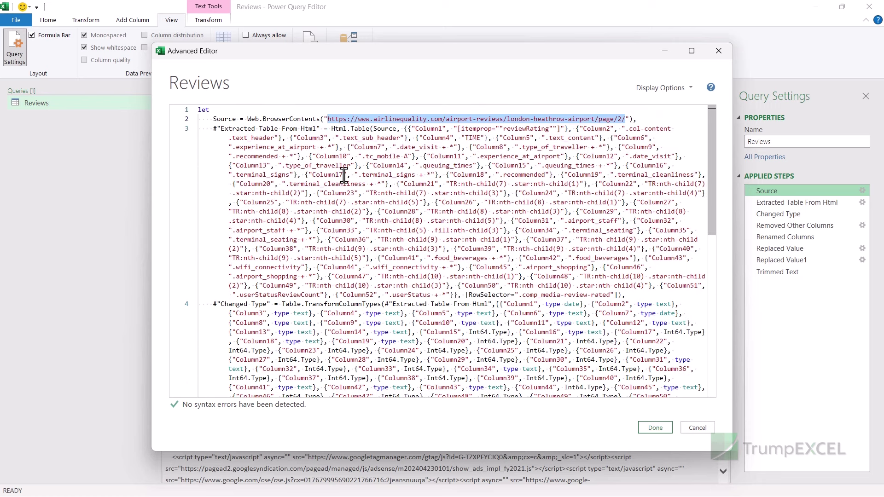
Step: Convert the Reviews query into a function by inserting "() =>" before "let" in its code, and apply the change
{"action": "left_click", "coordinate": [197, 115]}
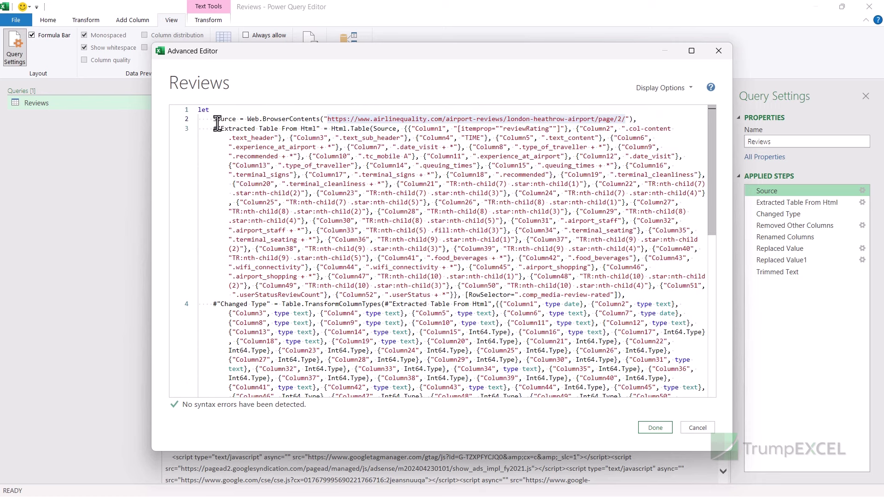
{"action": "left_click", "coordinate": [201, 112]}
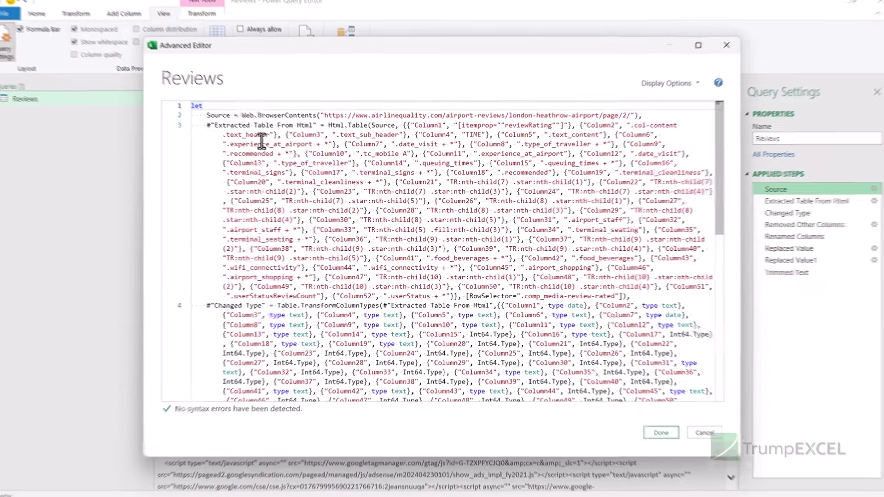
{"action": "type", "text": "()"}
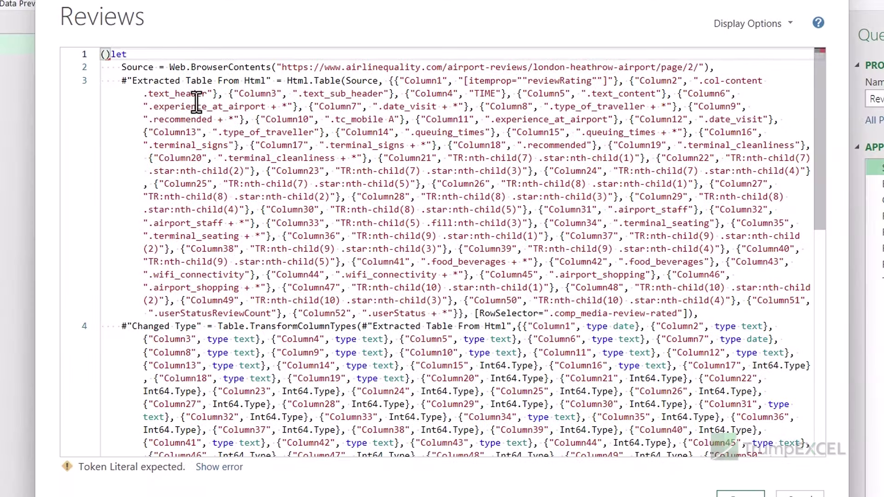
{"action": "type", "text": " =>"}
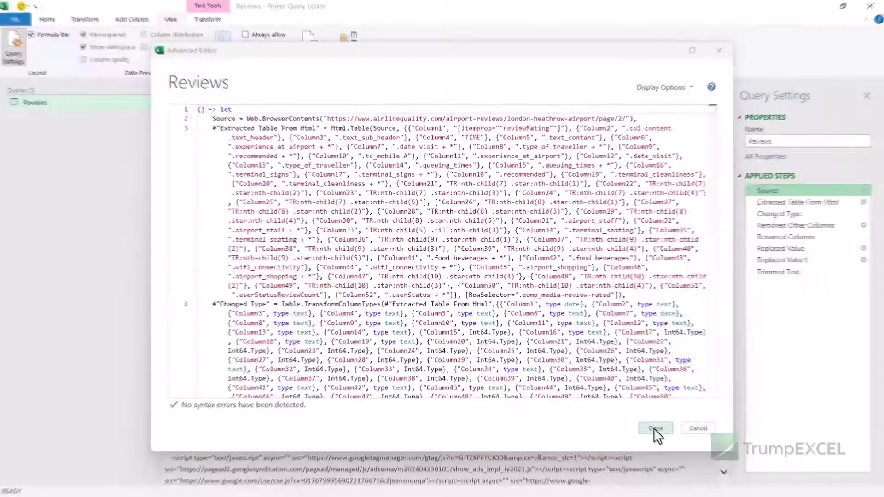
{"action": "left_click", "coordinate": [740, 495]}
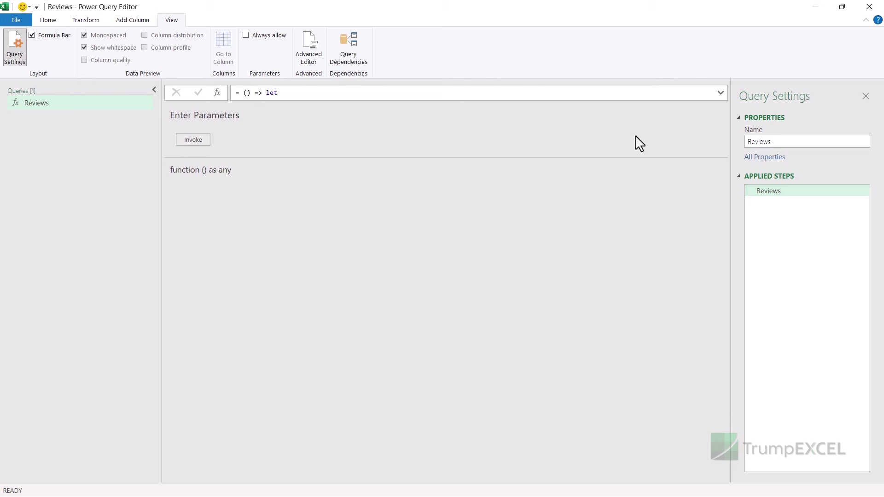
Step: Expand the Reviews function's formula and add the parameter "pagenumber as text" inside its empty parentheses
{"action": "left_click", "coordinate": [720, 92]}
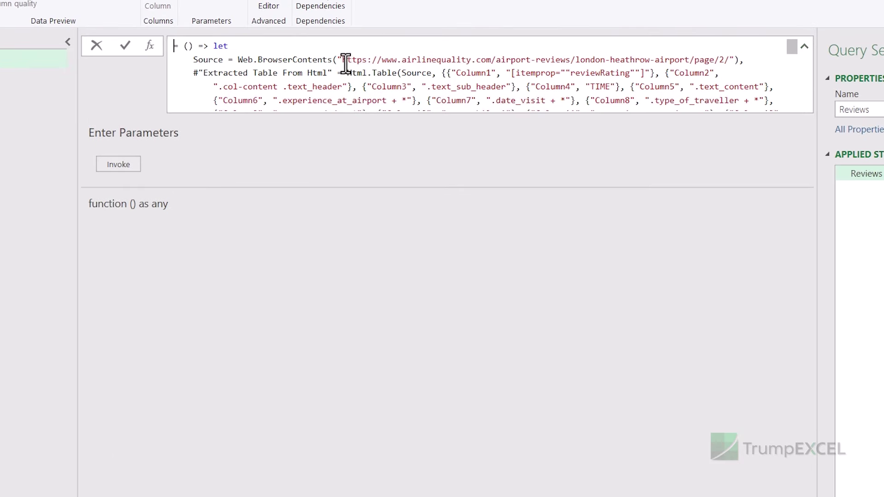
{"action": "mouse_move", "coordinate": [343, 60]}
{"action": "left_mouse_down"}
{"action": "mouse_move", "coordinate": [704, 52]}
{"action": "mouse_move", "coordinate": [345, 54]}
{"action": "left_mouse_up"}
{"action": "double_click", "coordinate": [721, 59]}
{"action": "left_click", "coordinate": [185, 46]}
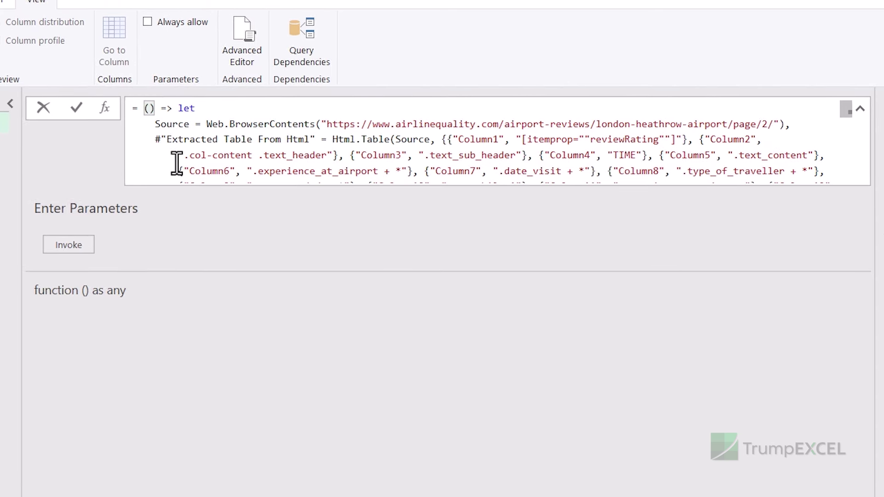
{"action": "type", "text": "pagenumb"}
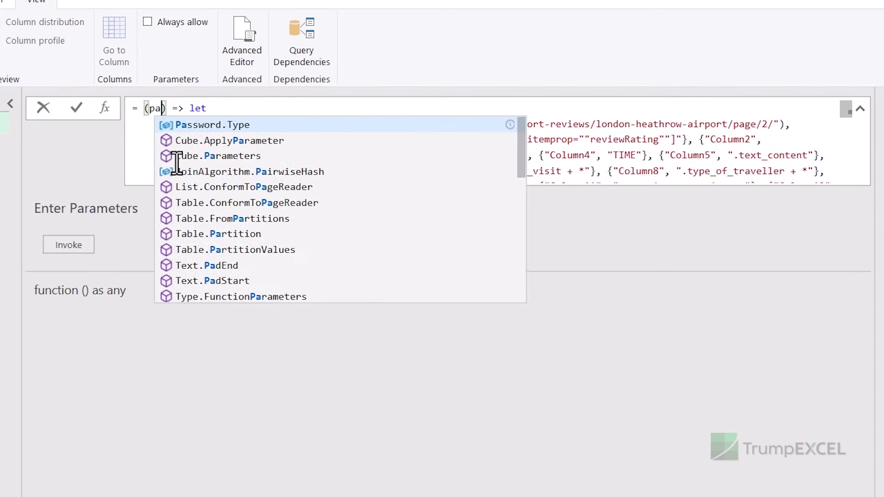
{"action": "type", "text": "er as text"}
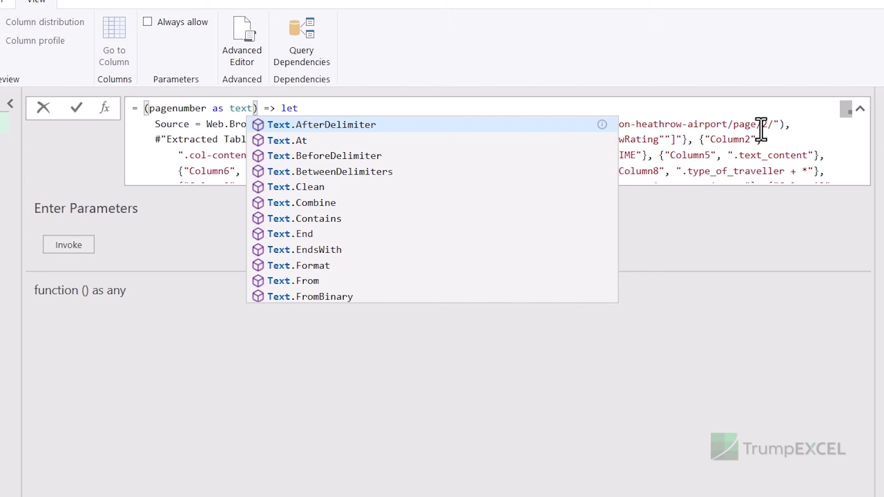
Step: Replace the fixed page number in the Source URL so it ends with /page/"&pagenumber&"/", and apply the formula
{"action": "double_click", "coordinate": [174, 109]}
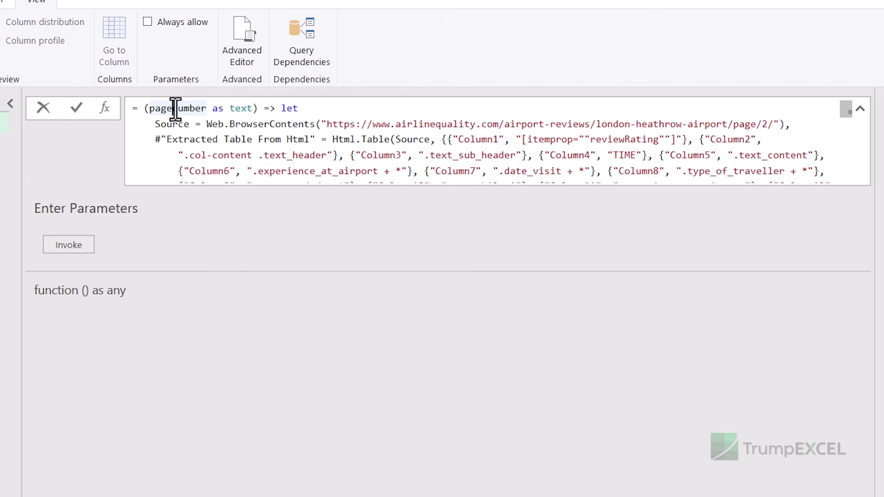
{"action": "left_click", "coordinate": [764, 124]}
{"action": "double_click", "coordinate": [764, 124]}
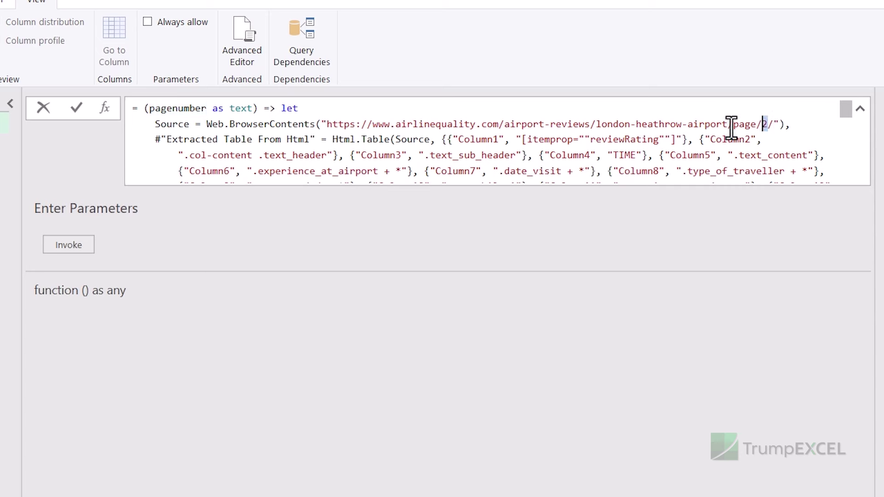
{"action": "left_click_drag", "start_coordinate": [148, 110], "coordinate": [207, 111]}
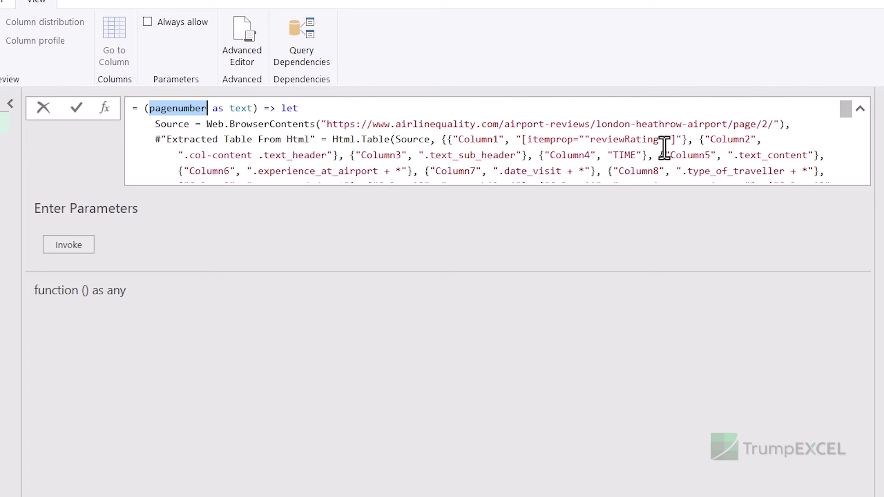
{"action": "left_click", "coordinate": [766, 125]}
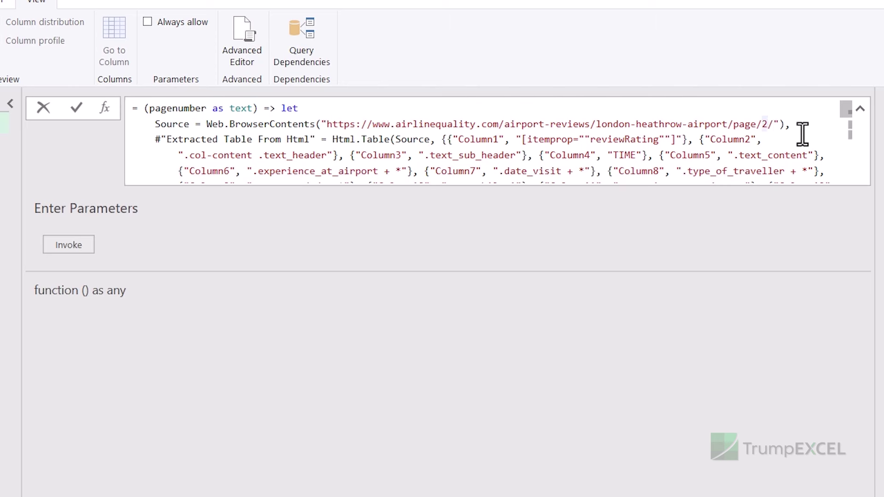
{"action": "key", "text": "BackSpace"}
{"action": "key", "text": "Right"}
{"action": "type", "text": "&"}
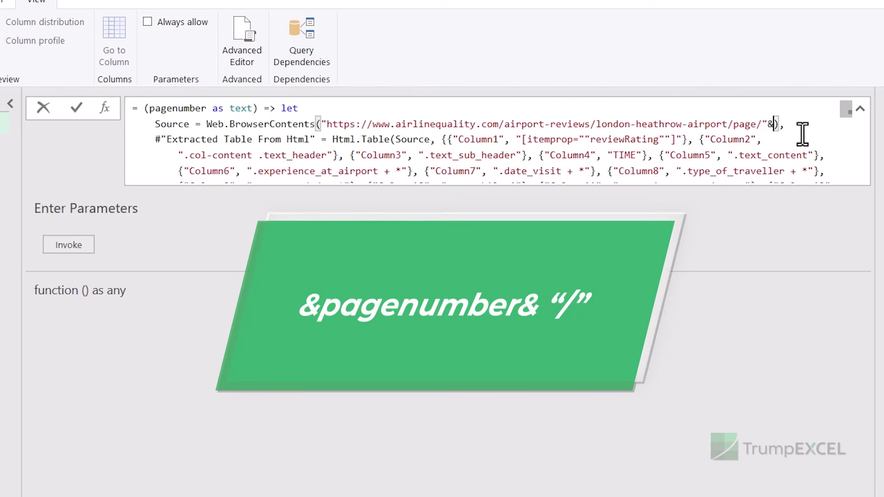
{"action": "type", "text": "pagenumber"}
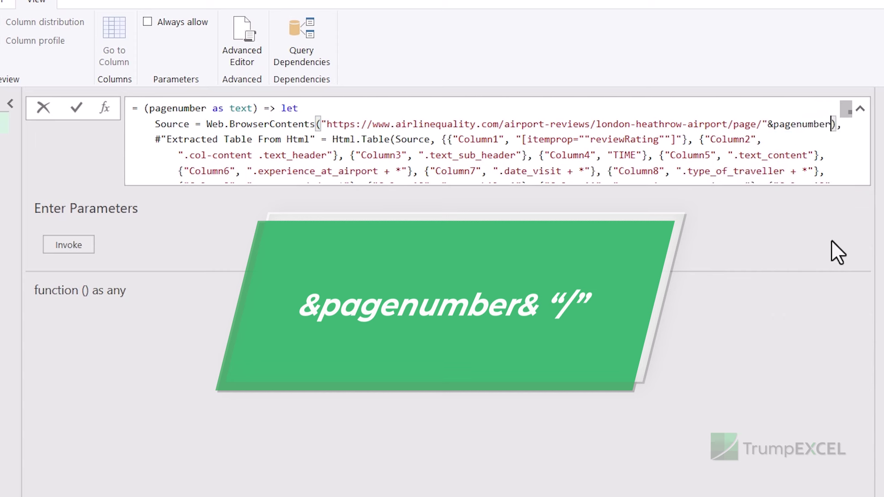
{"action": "type", "text": "&"}
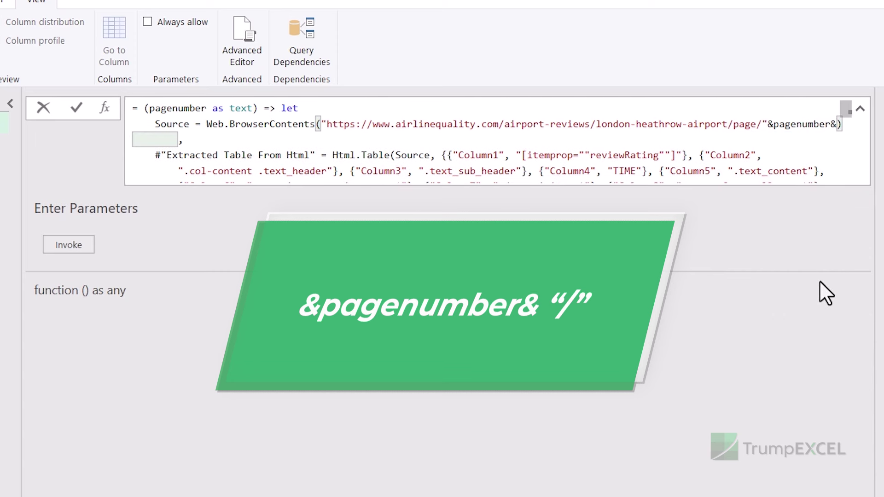
{"action": "type", "text": "\"/\""}
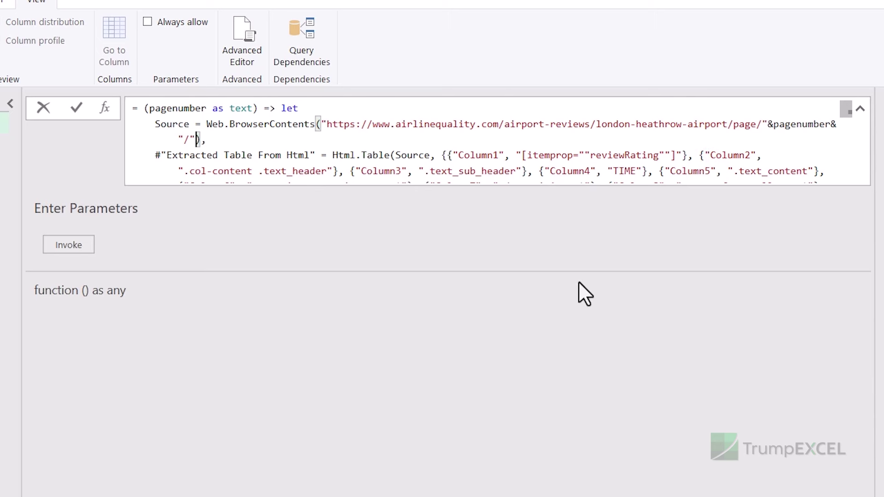
{"action": "key", "text": "Return"}
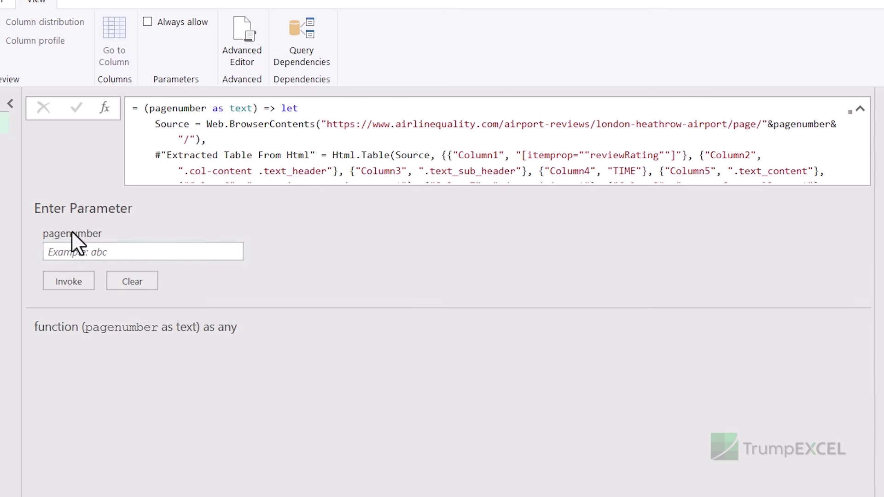
Step: Test the Reviews function by invoking it with pagenumber 1, and delete the resulting Invoked Function query
{"action": "left_click", "coordinate": [96, 255]}
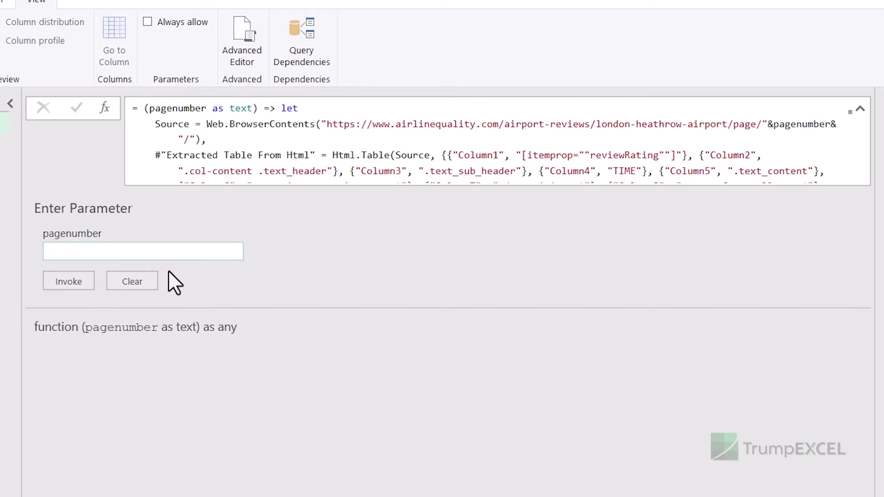
{"action": "type", "text": "1"}
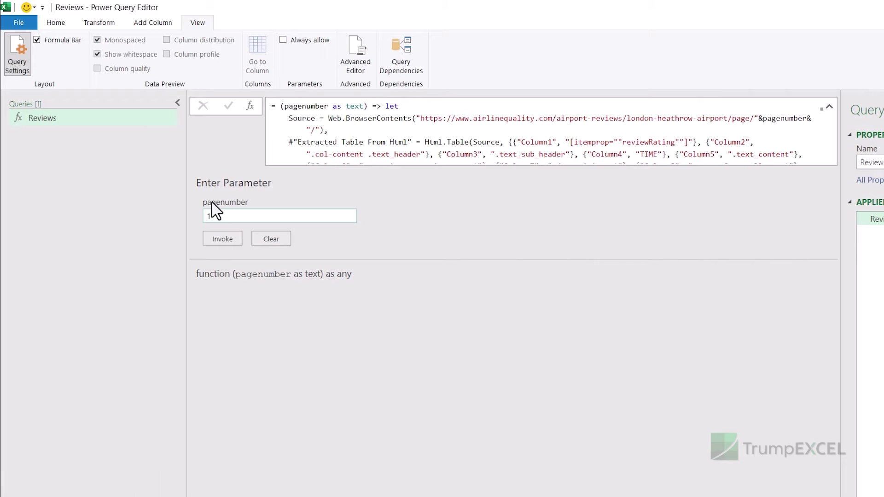
{"action": "left_click", "coordinate": [231, 240]}
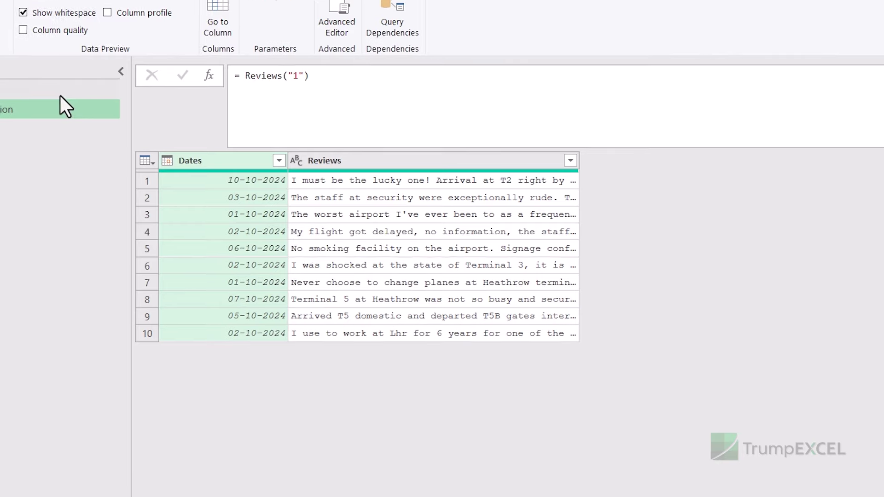
{"action": "left_click", "coordinate": [37, 91]}
{"action": "left_click", "coordinate": [32, 108]}
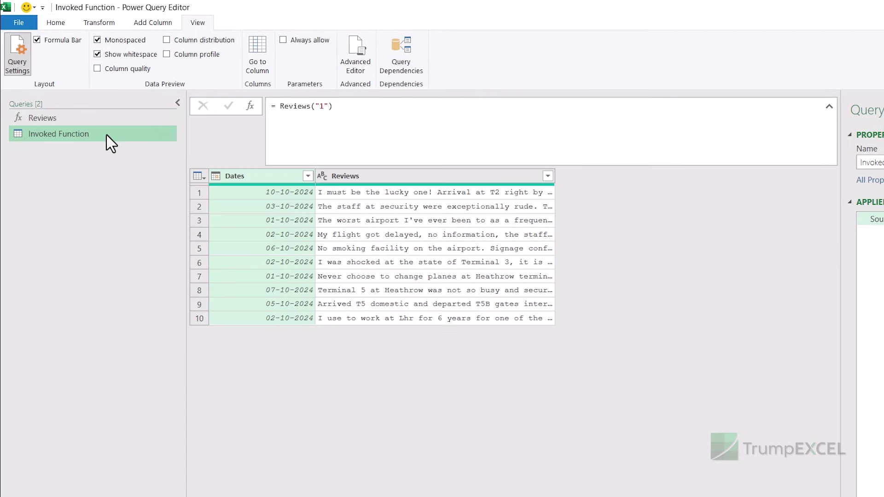
{"action": "key", "text": "Delete"}
{"action": "left_click", "coordinate": [572, 312]}
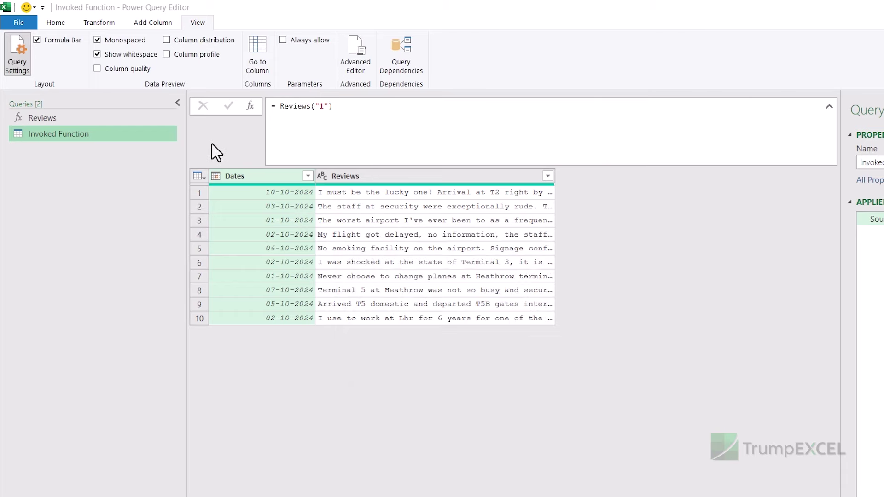
Step: Invoke the Reviews function again with pagenumber 3, and delete the Invoked Function query it produces
{"action": "left_click", "coordinate": [117, 117]}
{"action": "left_click", "coordinate": [286, 216]}
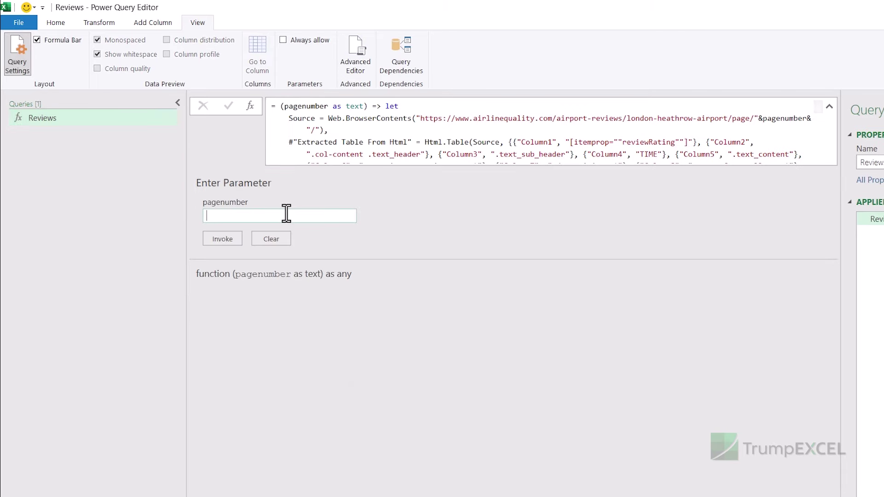
{"action": "type", "text": "3"}
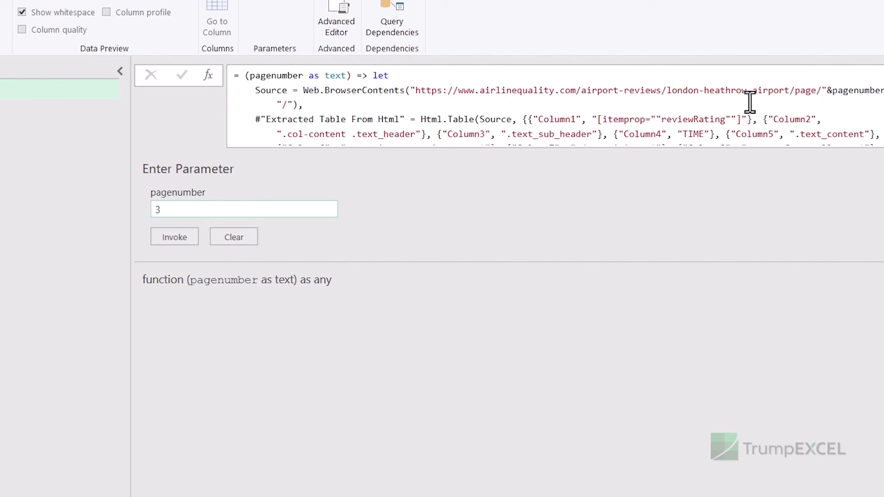
{"action": "left_click", "coordinate": [183, 239]}
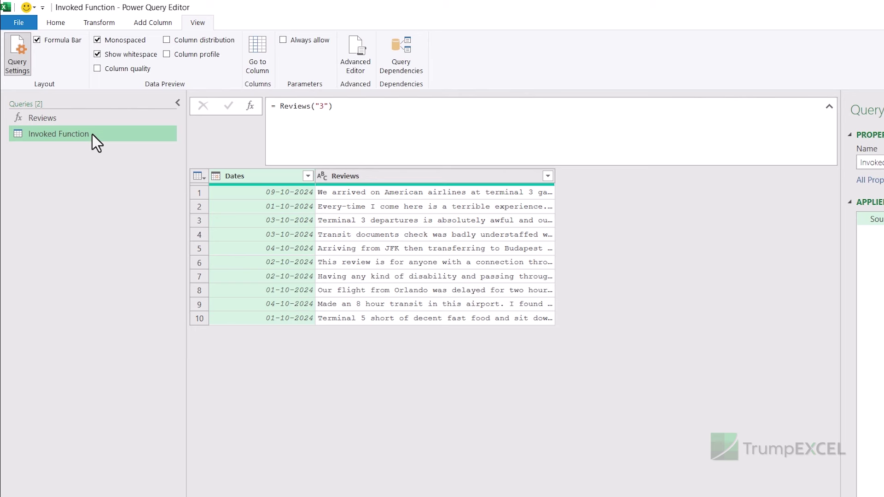
{"action": "key", "text": "Delete"}
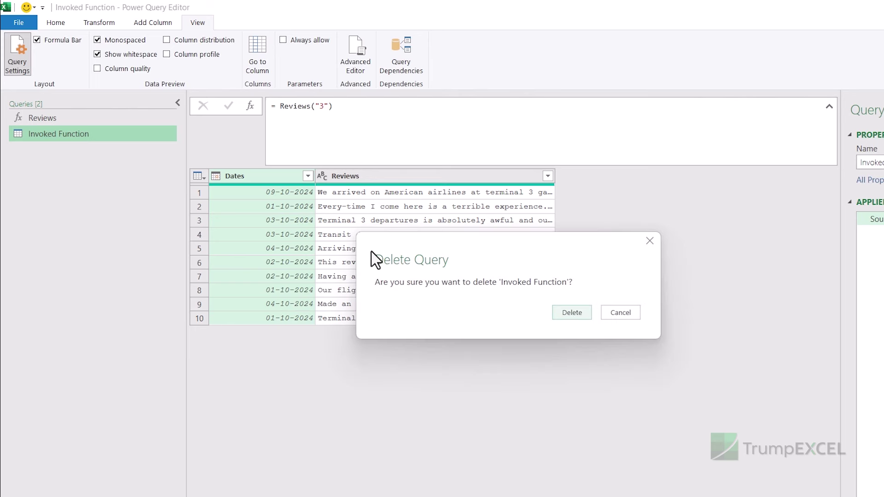
{"action": "left_click", "coordinate": [580, 315]}
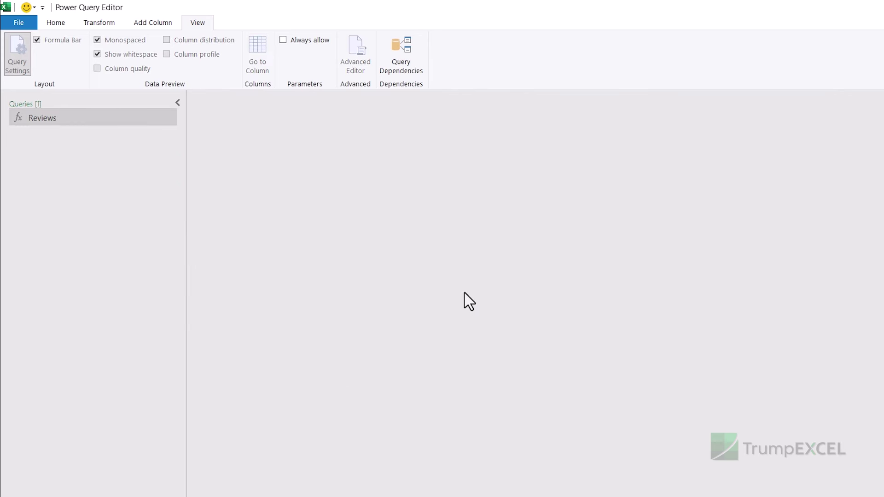
Step: Create a new blank query with the formula ={1..5} to list page numbers, and convert the list to a table
{"action": "left_click", "coordinate": [103, 123]}
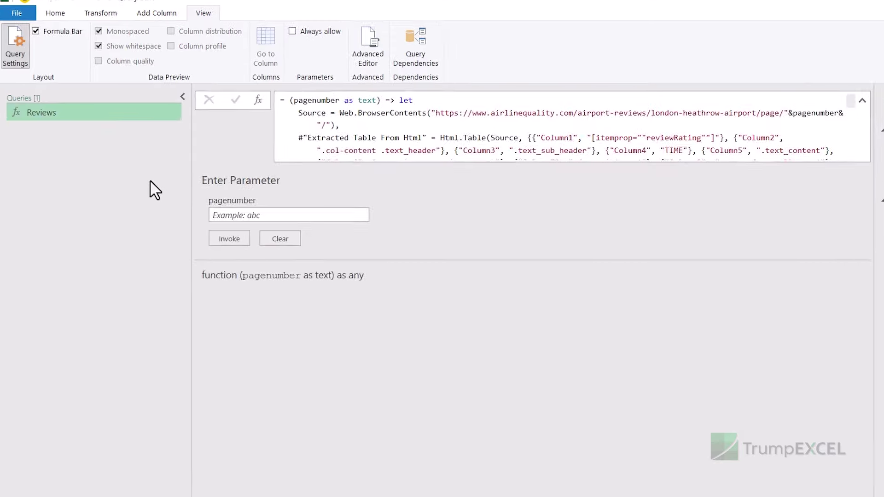
{"action": "right_click", "coordinate": [134, 143]}
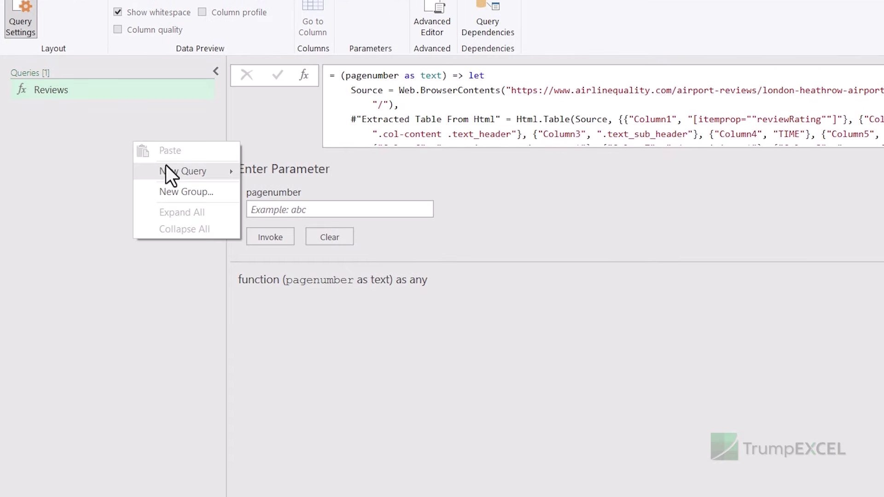
{"action": "mouse_move", "coordinate": [167, 171]}
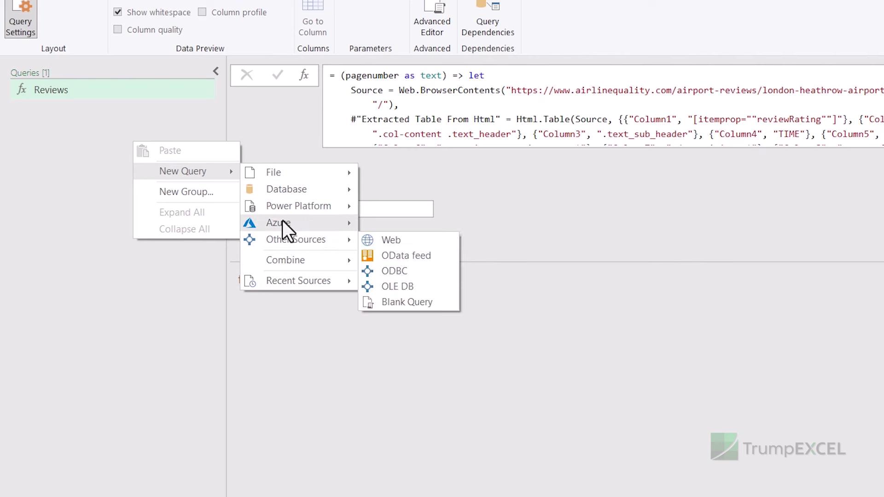
{"action": "mouse_move", "coordinate": [291, 233]}
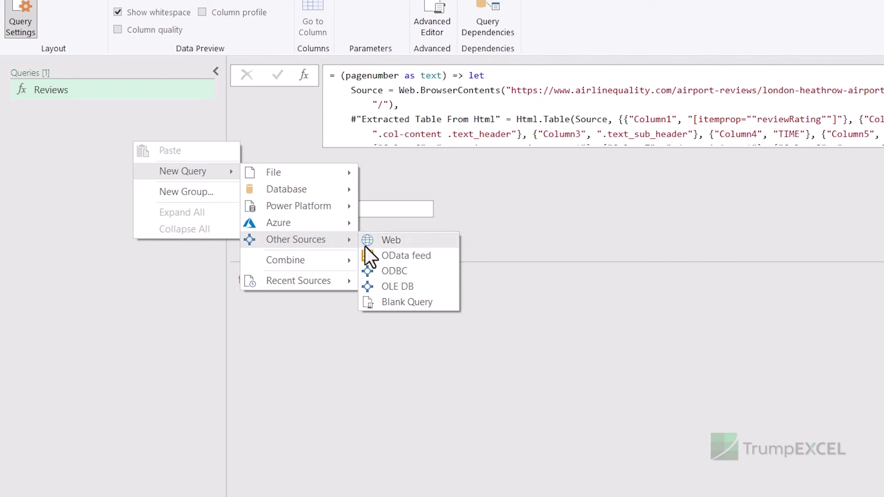
{"action": "right_click", "coordinate": [51, 129]}
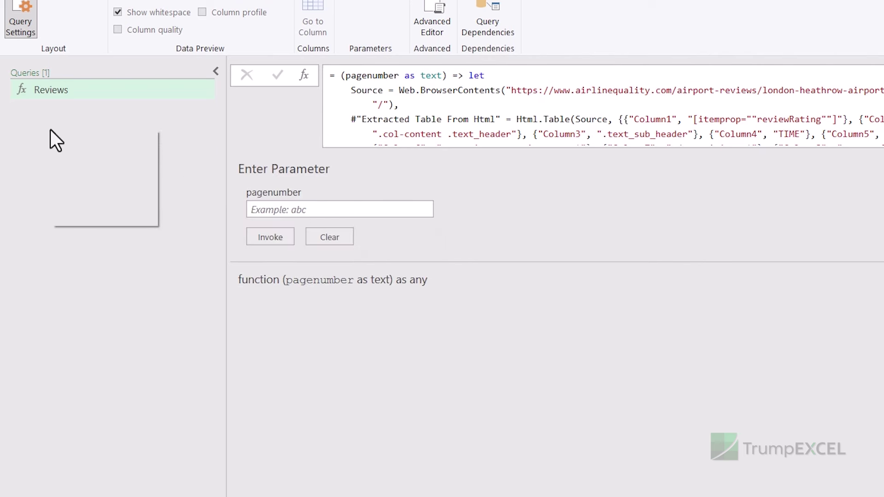
{"action": "mouse_move", "coordinate": [150, 162]}
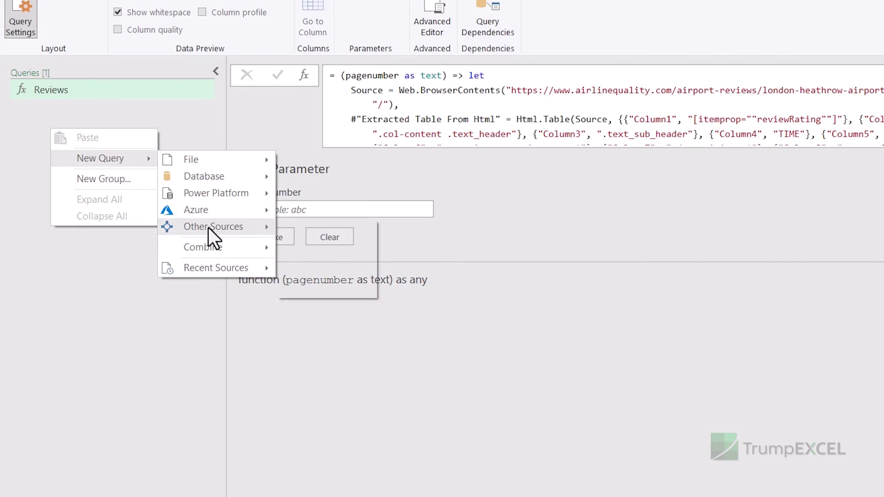
{"action": "mouse_move", "coordinate": [208, 227]}
{"action": "left_click", "coordinate": [317, 289]}
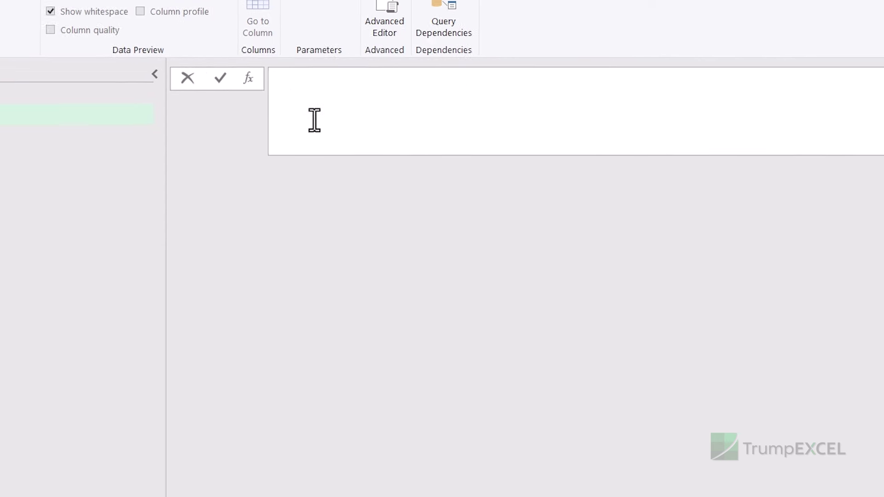
{"action": "type", "text": "="}
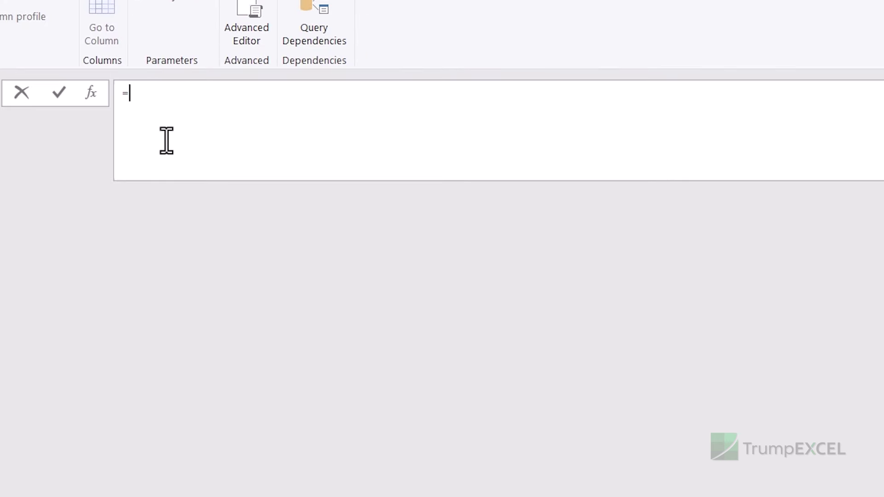
{"action": "type", "text": "{1..5"}
{"action": "key", "text": "Return"}
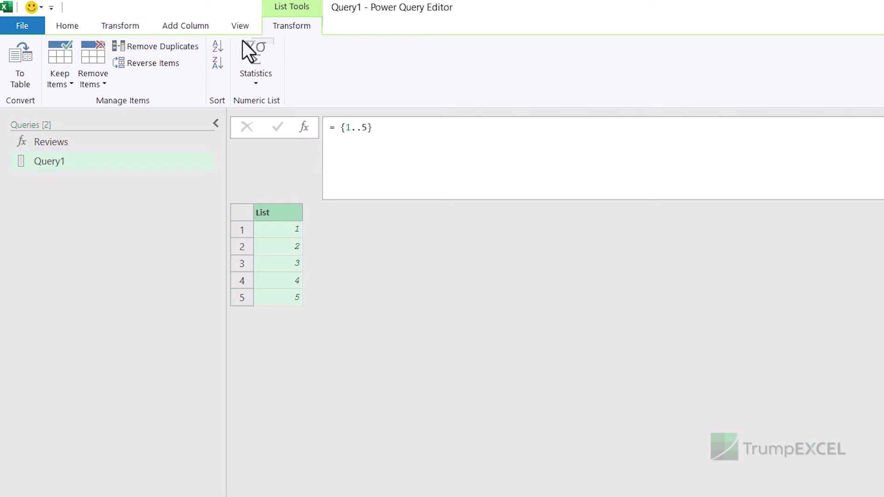
{"action": "left_click", "coordinate": [16, 48]}
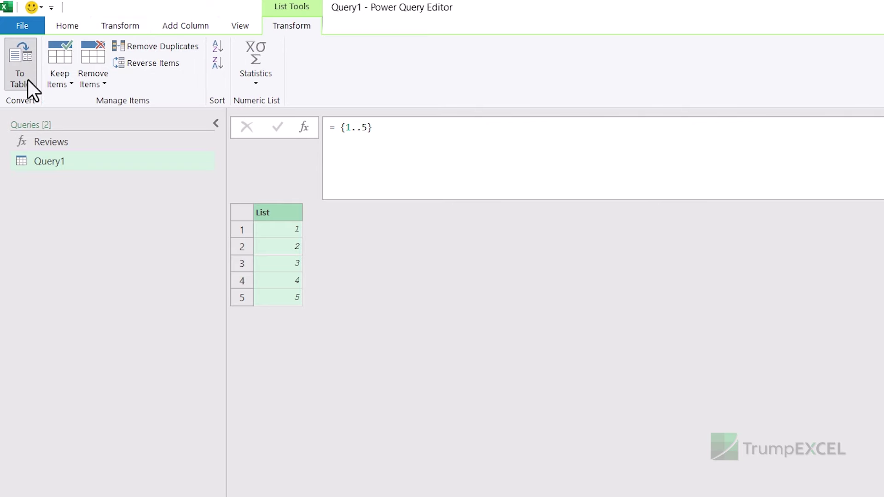
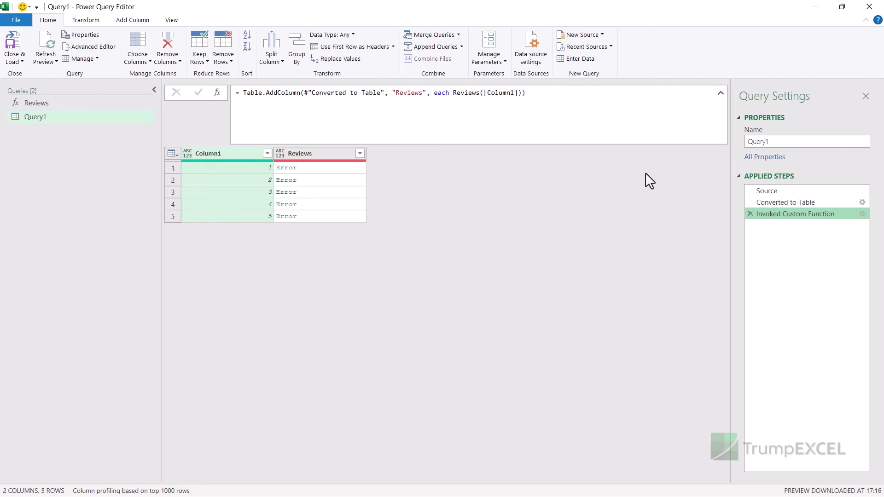
Step: Remove the Invoked Custom Function step from Query1
{"action": "left_click", "coordinate": [750, 213]}
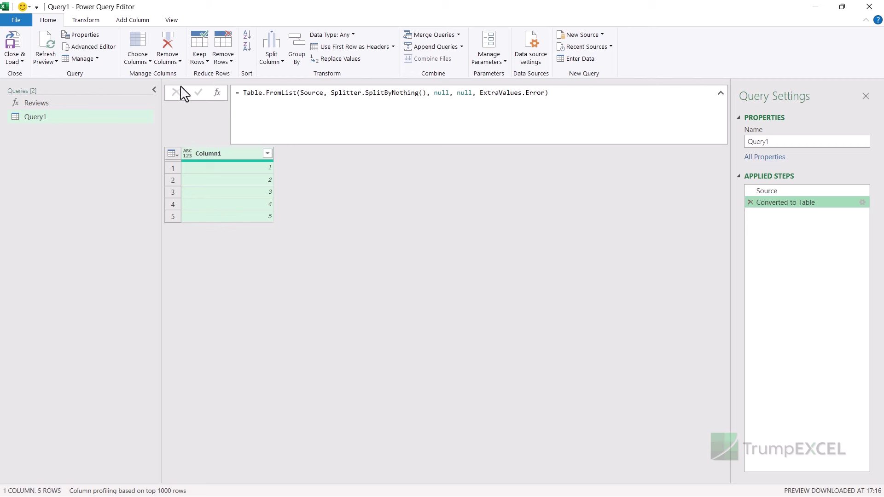
Step: Change the data type of Column1 in Query1 to text
{"action": "left_click", "coordinate": [188, 153]}
{"action": "left_click", "coordinate": [219, 277]}
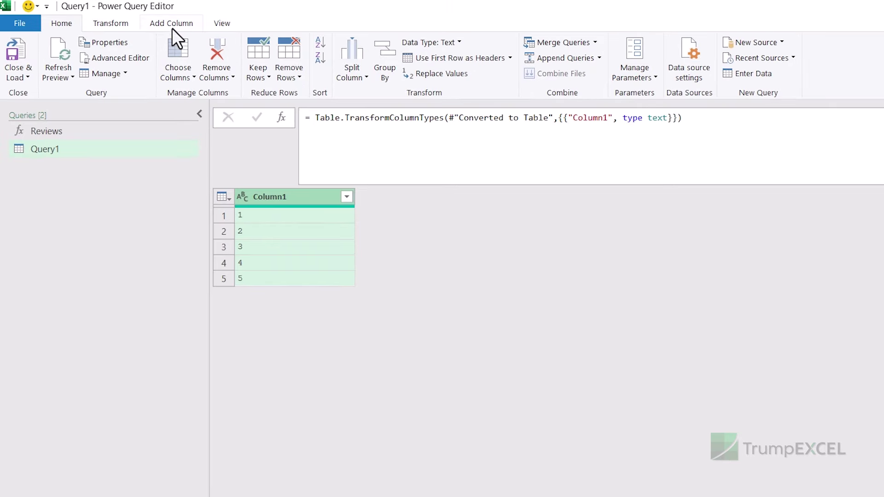
Step: Invoke the Reviews custom function for each row with Column1 as pagenumber, ignoring privacy level checks for this file
{"action": "left_click", "coordinate": [172, 25]}
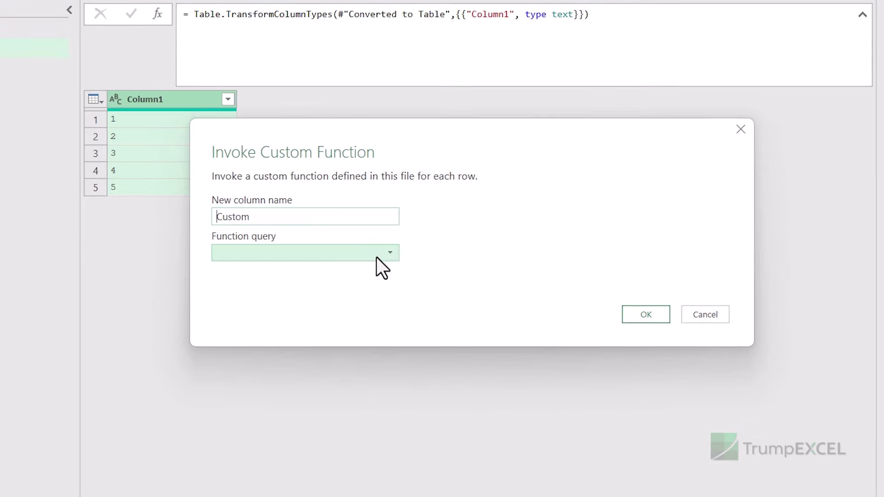
{"action": "left_click", "coordinate": [485, 343]}
{"action": "left_click", "coordinate": [479, 355]}
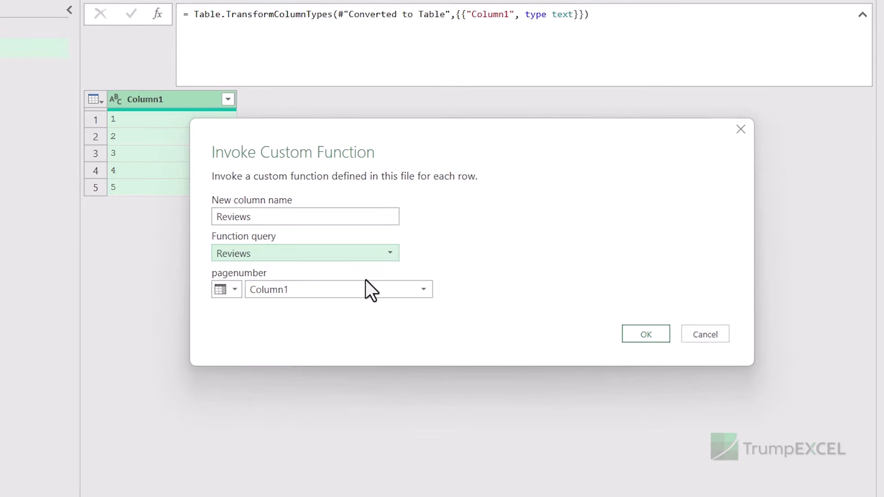
{"action": "left_click", "coordinate": [234, 289]}
{"action": "left_click", "coordinate": [236, 325]}
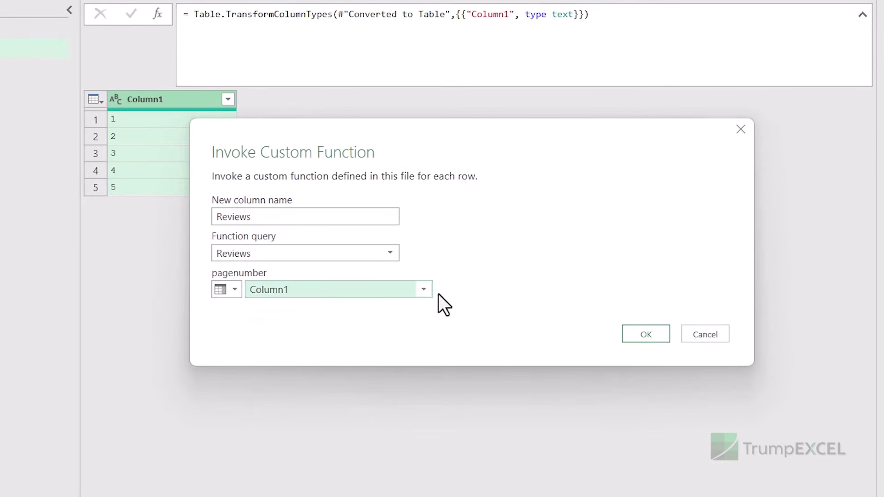
{"action": "left_click", "coordinate": [632, 337]}
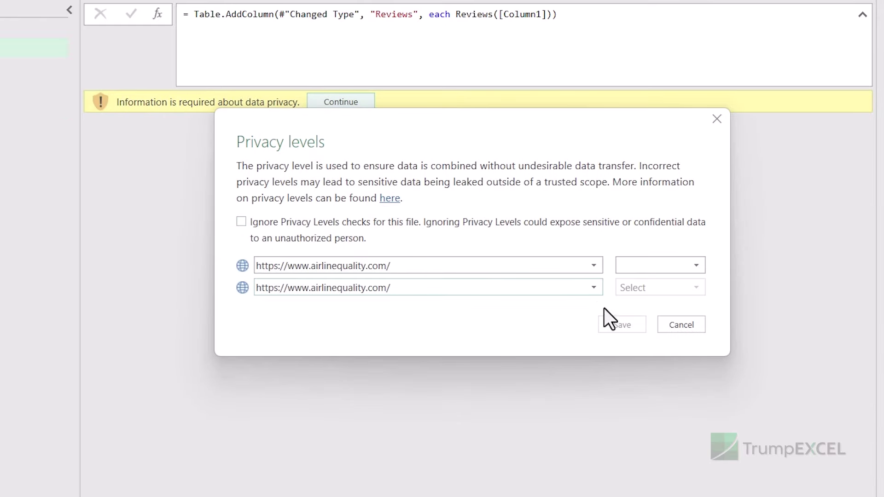
{"action": "left_click", "coordinate": [242, 223]}
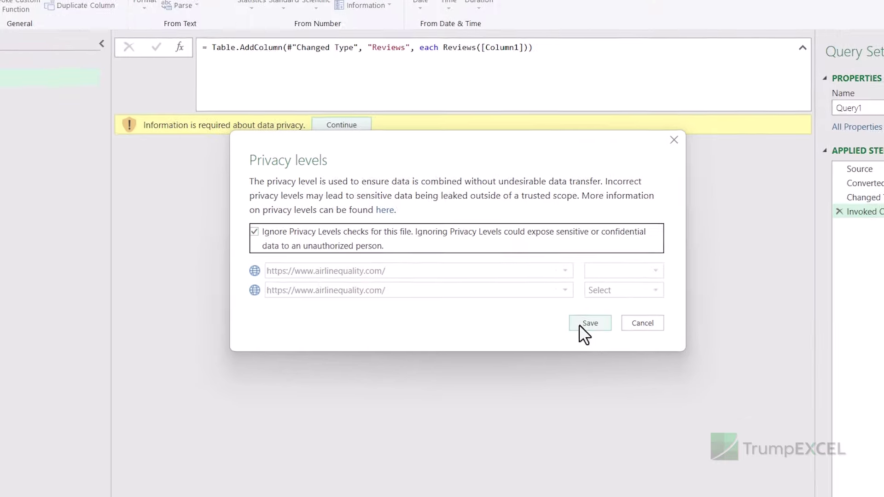
{"action": "left_click", "coordinate": [625, 325]}
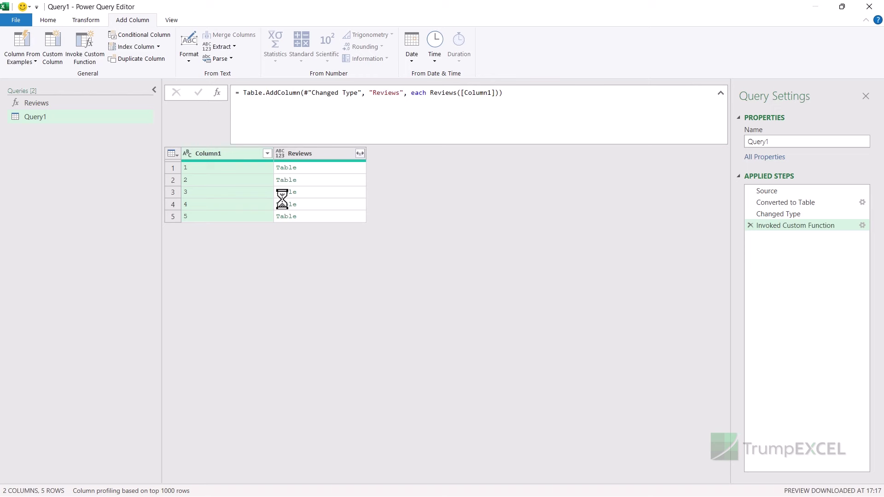
Step: Preview the nested review tables returned for page numbers 1 and 2
{"action": "left_click", "coordinate": [242, 167]}
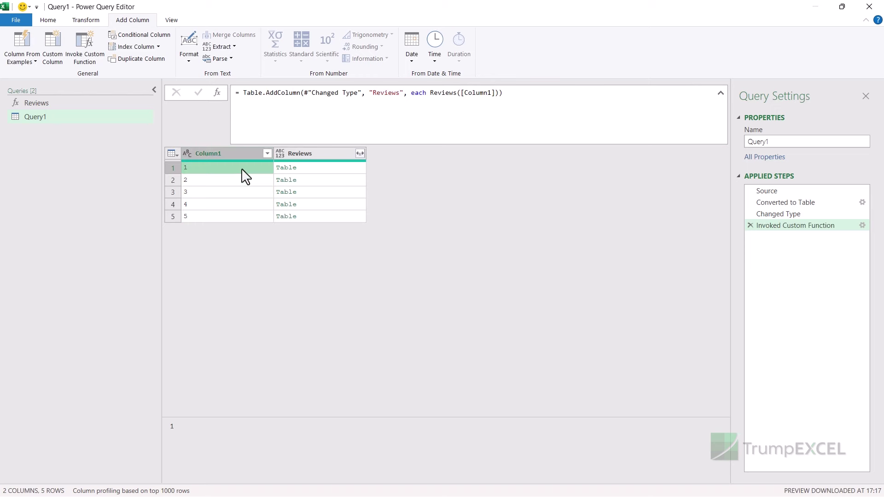
{"action": "left_click", "coordinate": [340, 169]}
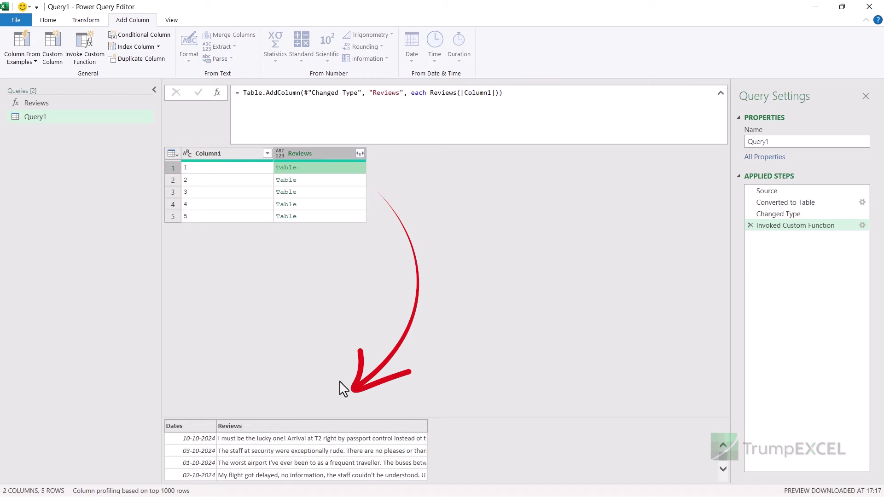
{"action": "scroll", "coordinate": [321, 452], "scroll_direction": "down", "scroll_amount": 2}
{"action": "scroll", "coordinate": [322, 452], "scroll_direction": "up", "scroll_amount": 2}
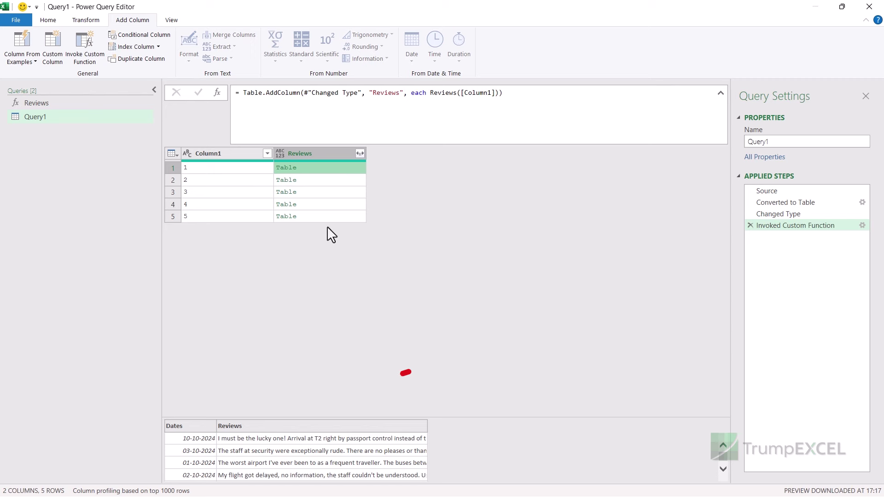
{"action": "left_click", "coordinate": [244, 181]}
{"action": "left_click", "coordinate": [338, 180]}
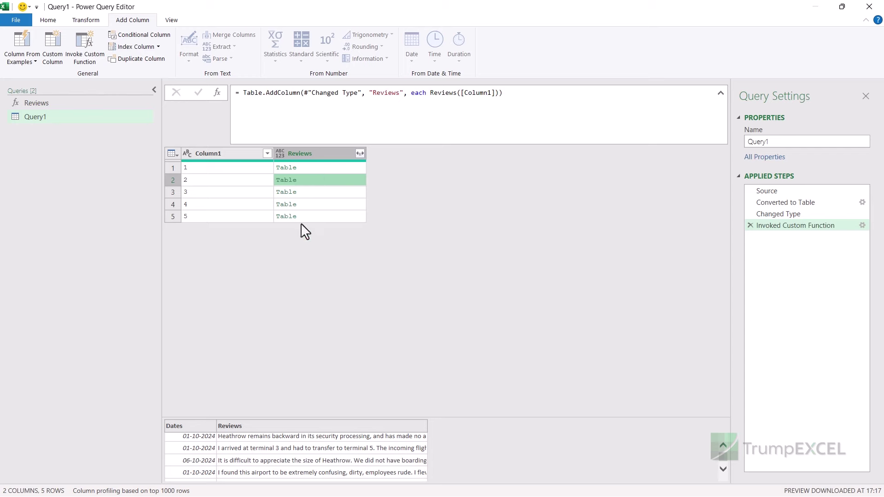
Step: Remove Column1 and expand the Reviews column into Dates and Reviews without the original column name as prefix
{"action": "left_click", "coordinate": [233, 153]}
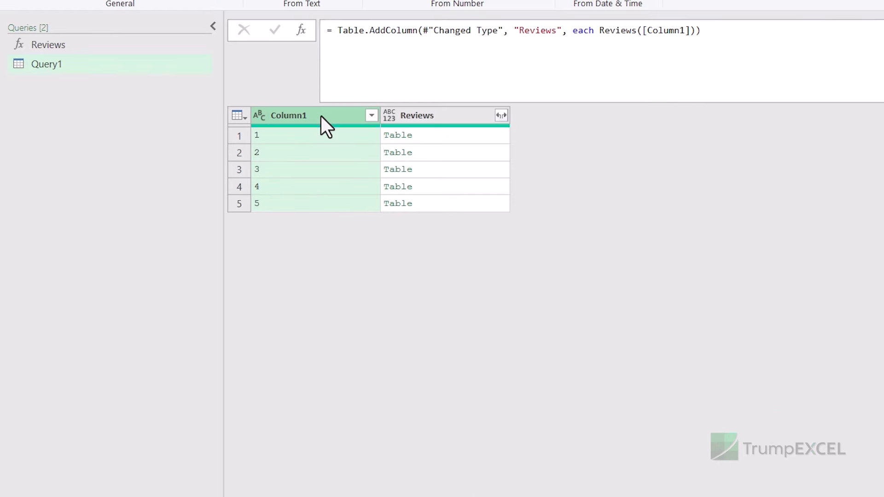
{"action": "right_click", "coordinate": [321, 116]}
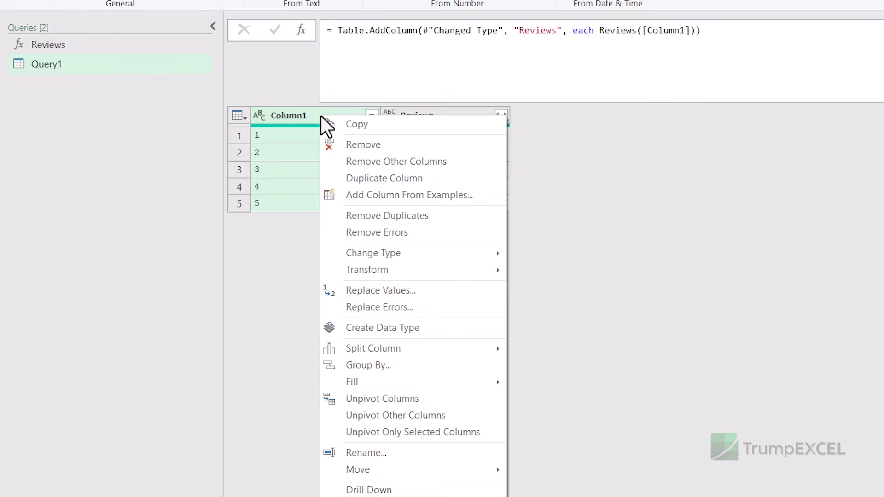
{"action": "left_click", "coordinate": [364, 151]}
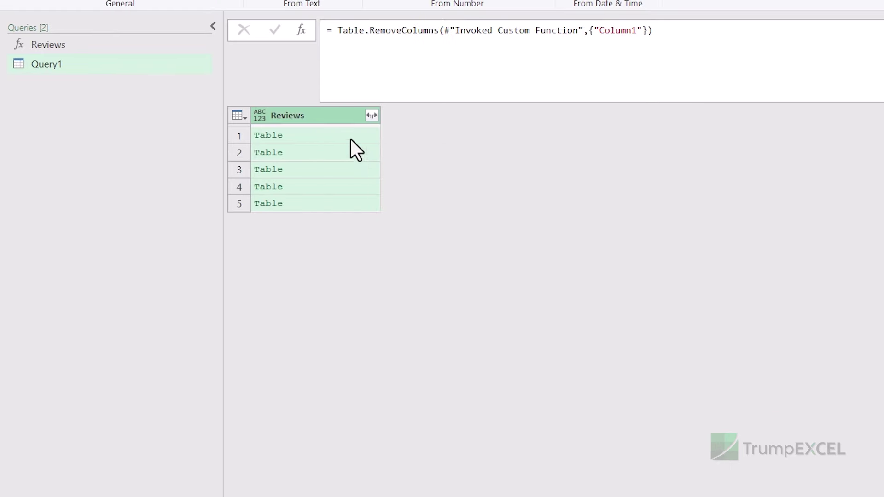
{"action": "left_click", "coordinate": [371, 116]}
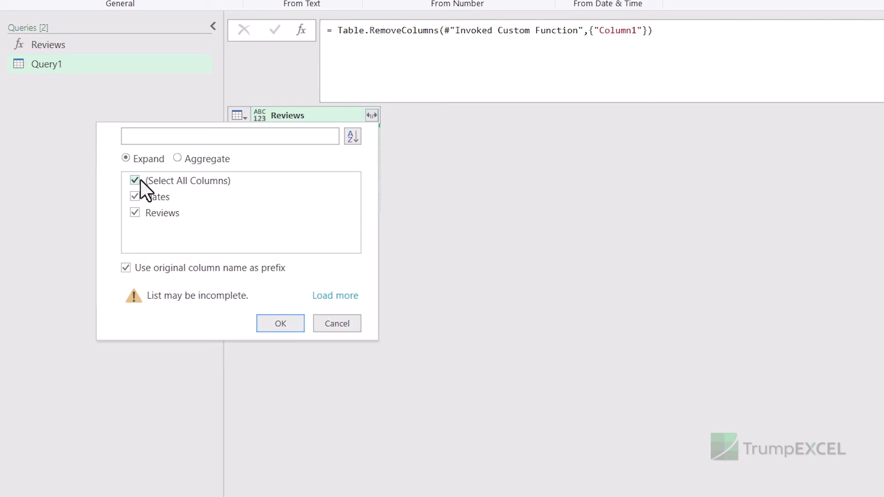
{"action": "left_click", "coordinate": [125, 268]}
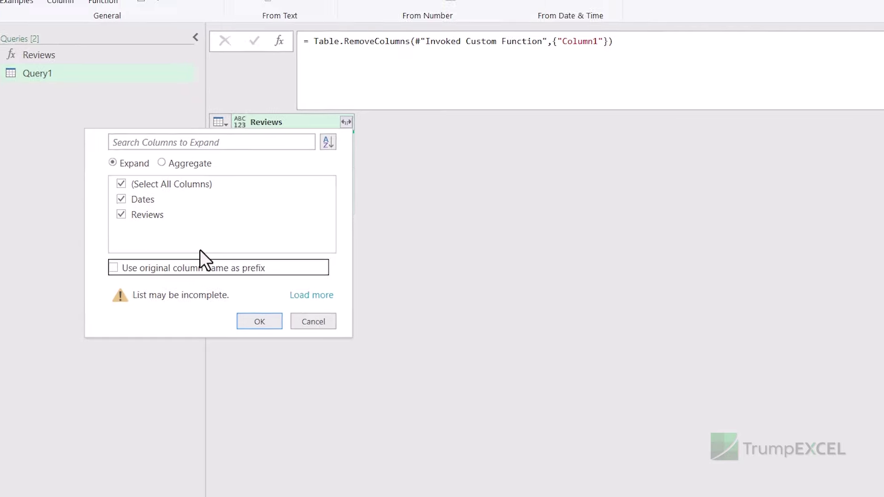
{"action": "left_click", "coordinate": [281, 325]}
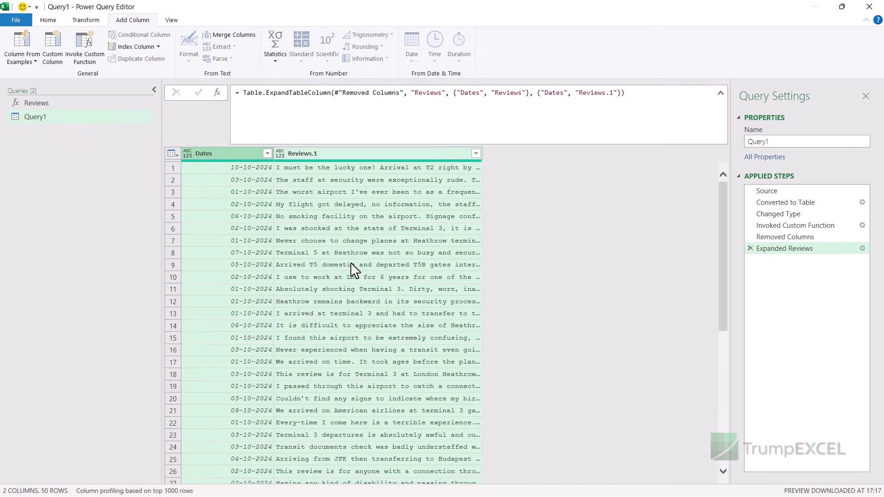
Step: Rename the query Airport Reviews and load it to the workbook, displaying its Airport Reviews sheet
{"action": "left_click", "coordinate": [48, 19]}
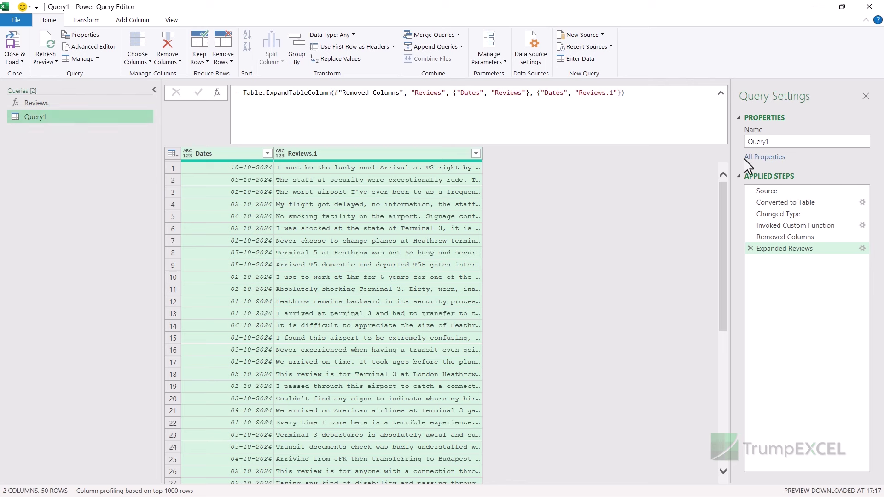
{"action": "double_click", "coordinate": [751, 141]}
{"action": "type", "text": "Airport Re"}
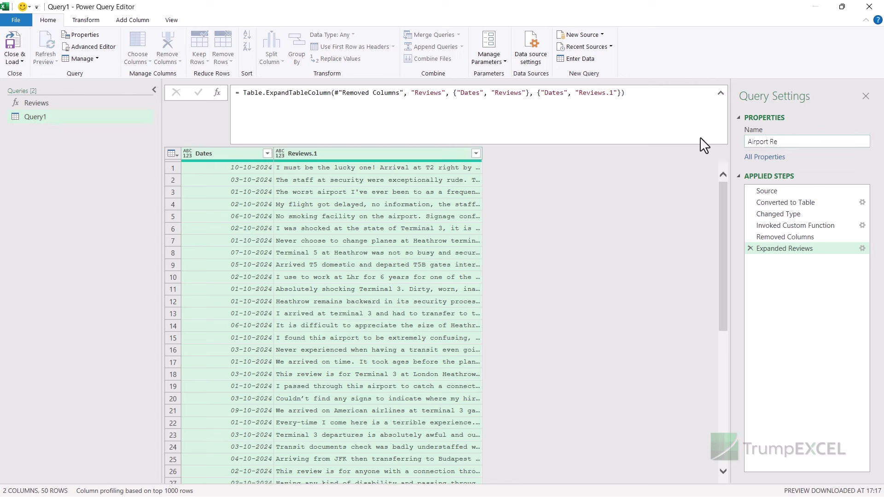
{"action": "type", "text": "views"}
{"action": "left_click", "coordinate": [10, 42]}
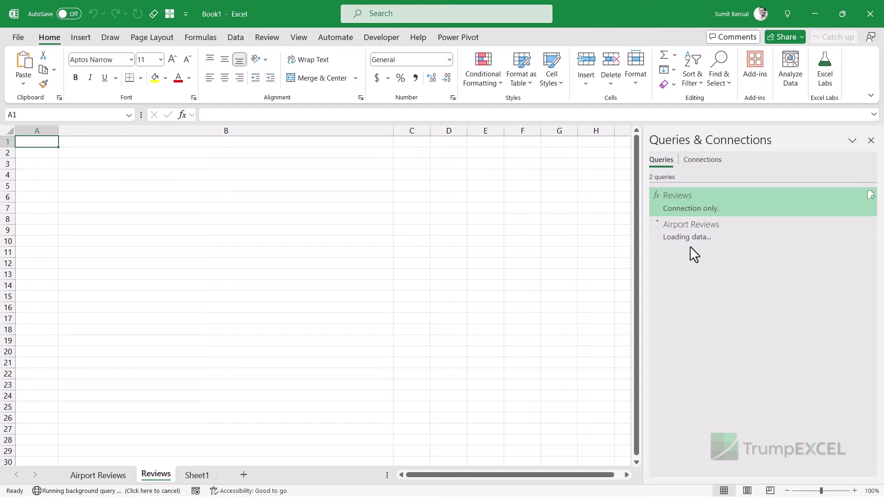
{"action": "left_click", "coordinate": [99, 476]}
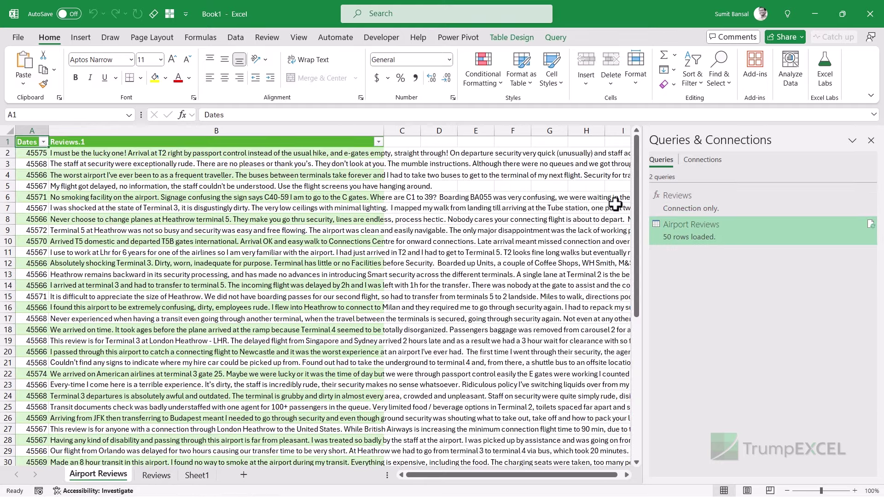
{"action": "mouse_move", "coordinate": [680, 237]}
Step: Format all values in the Dates column as Long Date and widen the column to fit them
{"action": "left_click_drag", "start_coordinate": [49, 131], "coordinate": [87, 130]}
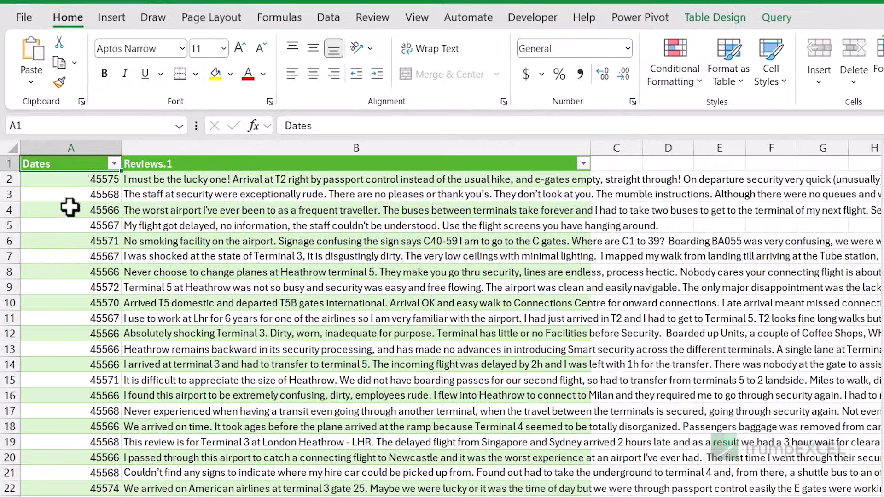
{"action": "left_click", "coordinate": [83, 183]}
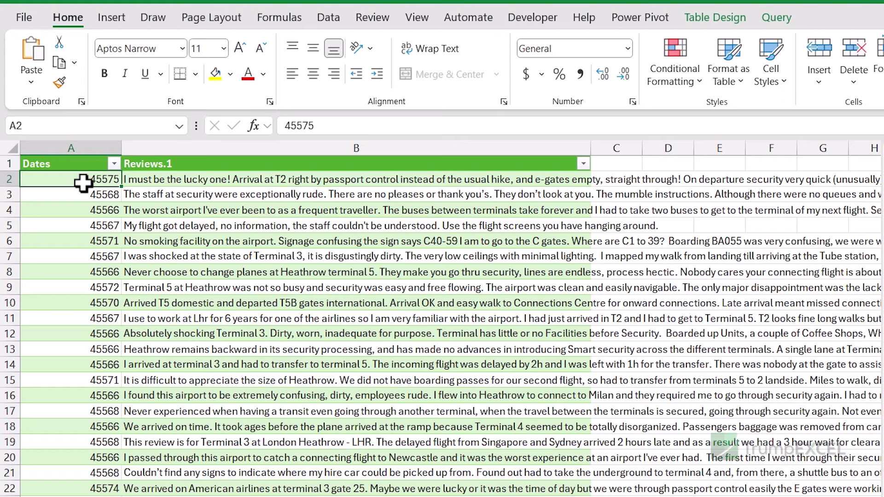
{"action": "key", "text": "ctrl+shift+Down"}
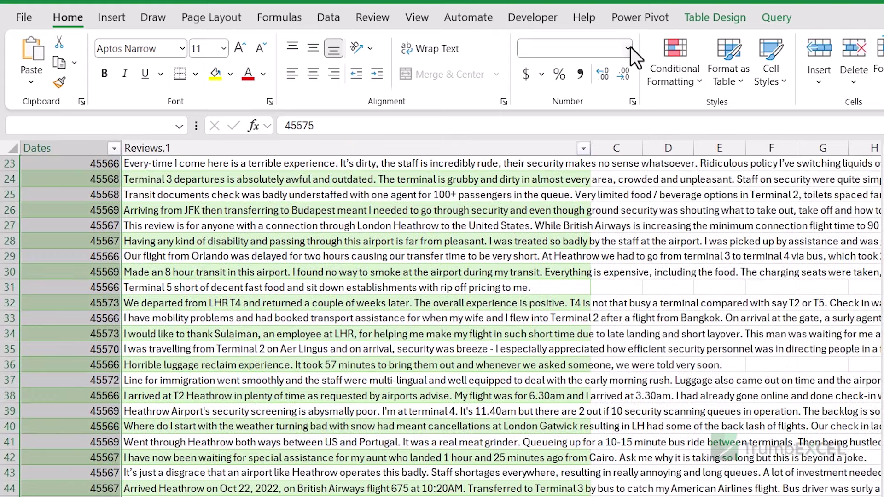
{"action": "left_click", "coordinate": [627, 48]}
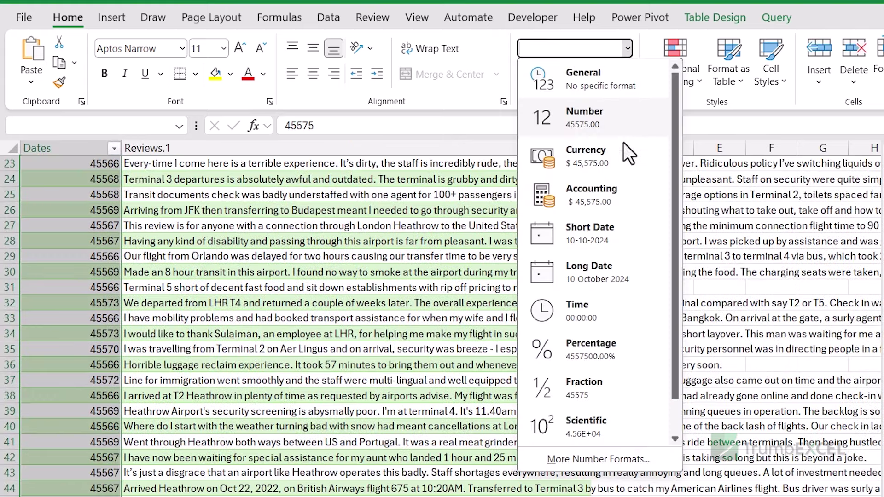
{"action": "left_click", "coordinate": [597, 276]}
{"action": "scroll", "coordinate": [375, 311], "scroll_direction": "up", "scroll_amount": 7}
{"action": "left_click_drag", "start_coordinate": [121, 148], "coordinate": [142, 148]}
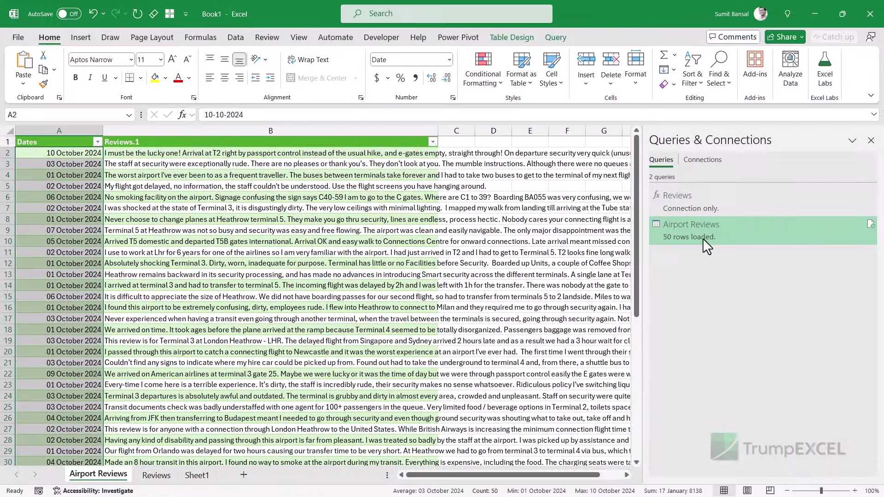
Step: Change the Source step of the Airport Reviews query to ={1..3} and reload the results into the sheet
{"action": "double_click", "coordinate": [702, 239]}
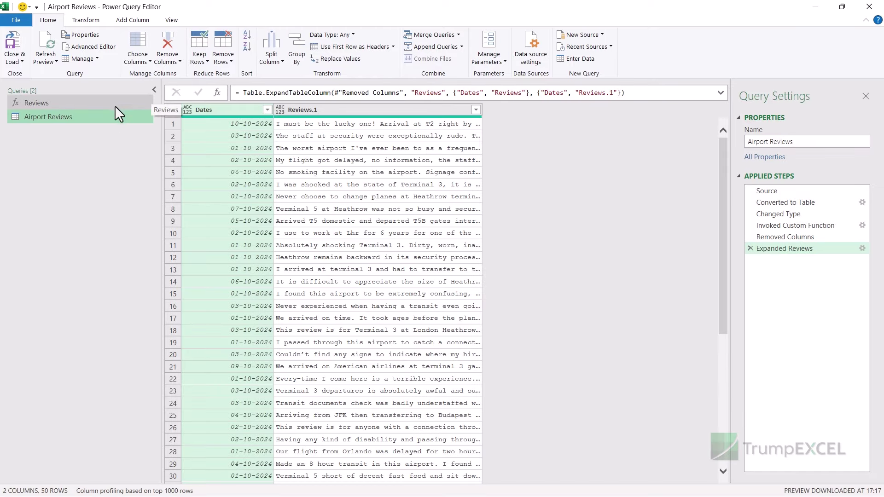
{"action": "left_click", "coordinate": [766, 190]}
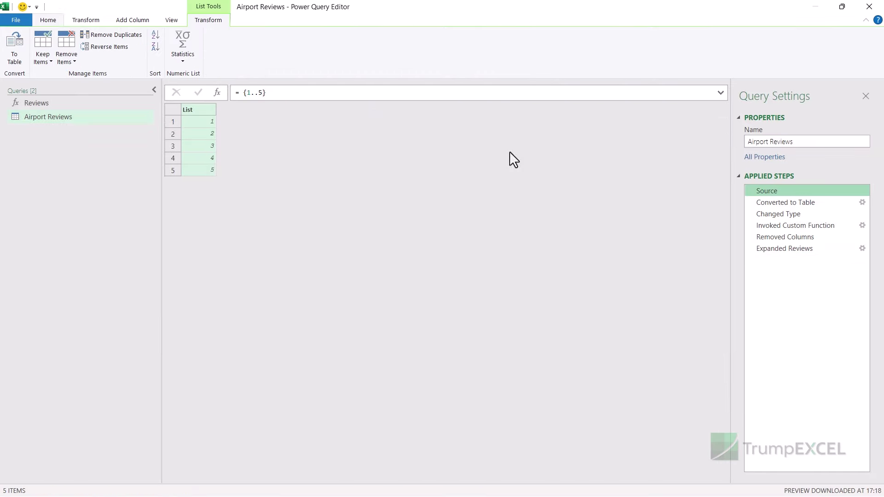
{"action": "left_click", "coordinate": [261, 93]}
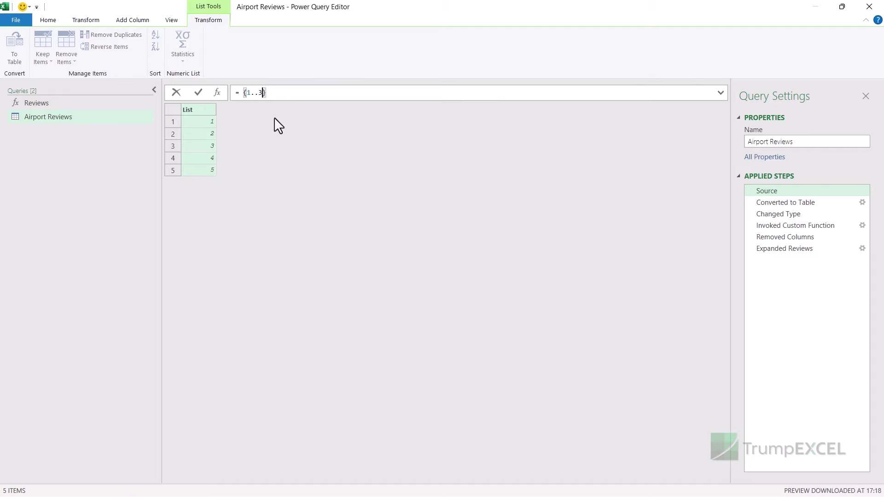
{"action": "type", "text": "3"}
{"action": "key", "text": "Return"}
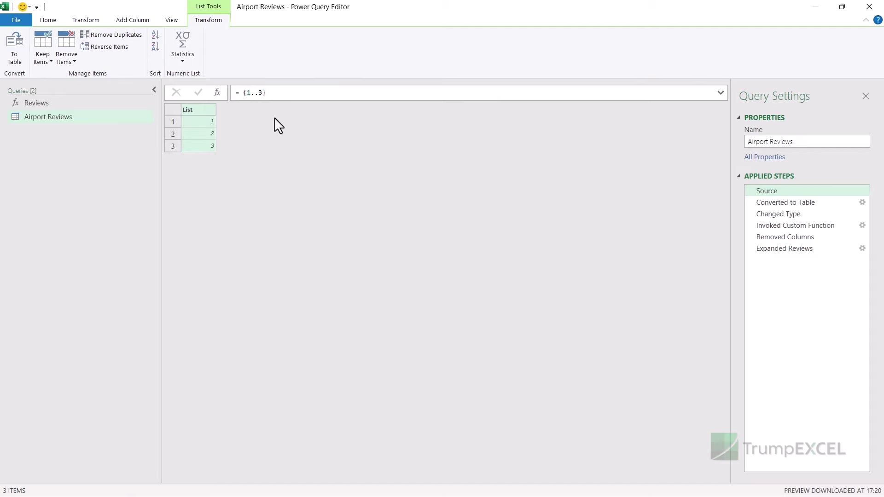
{"action": "left_click", "coordinate": [785, 249]}
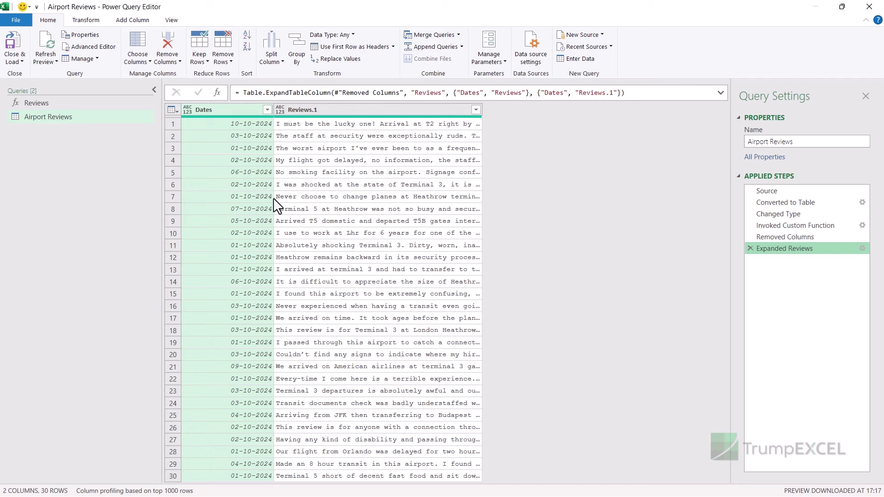
{"action": "left_click", "coordinate": [12, 46]}
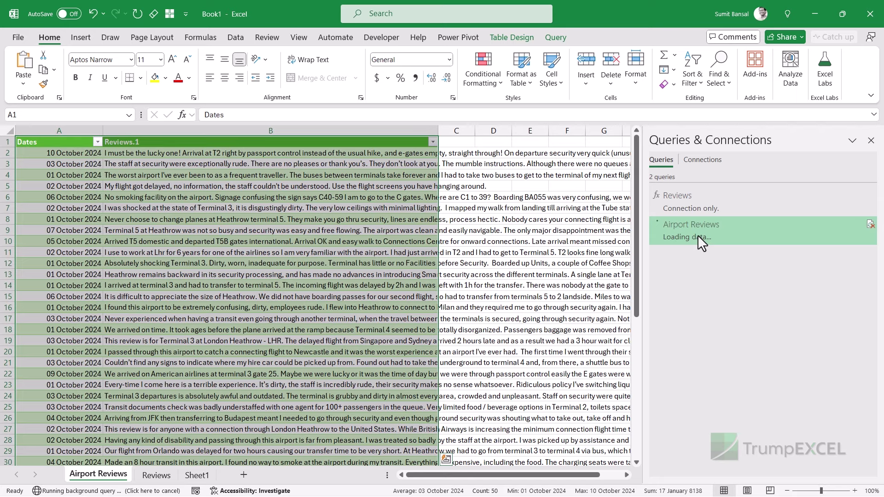
{"action": "mouse_move", "coordinate": [698, 234]}
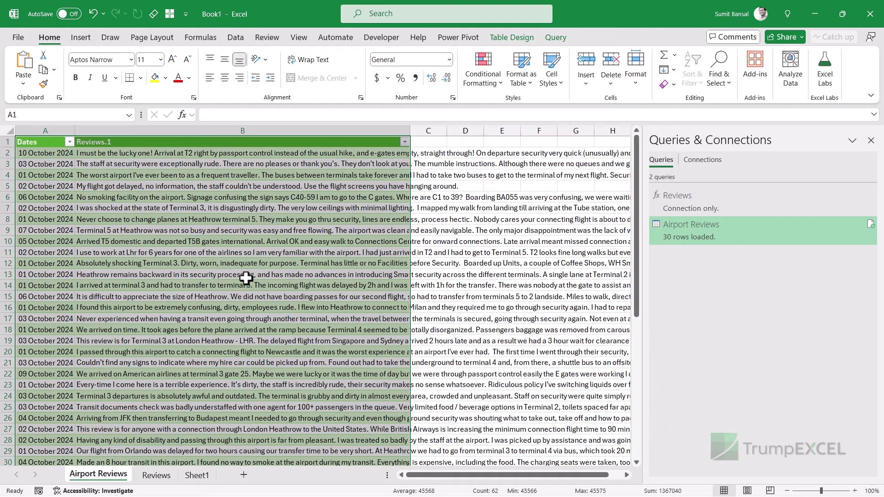
Step: Reopen the Airport Reviews query for editing and display the page number list in its Source step
{"action": "left_click", "coordinate": [243, 475]}
{"action": "double_click", "coordinate": [690, 239]}
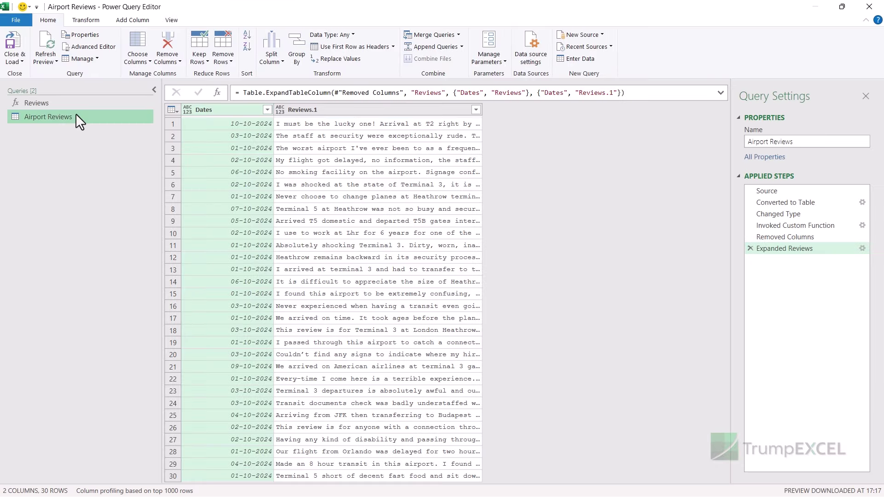
{"action": "left_click", "coordinate": [768, 191]}
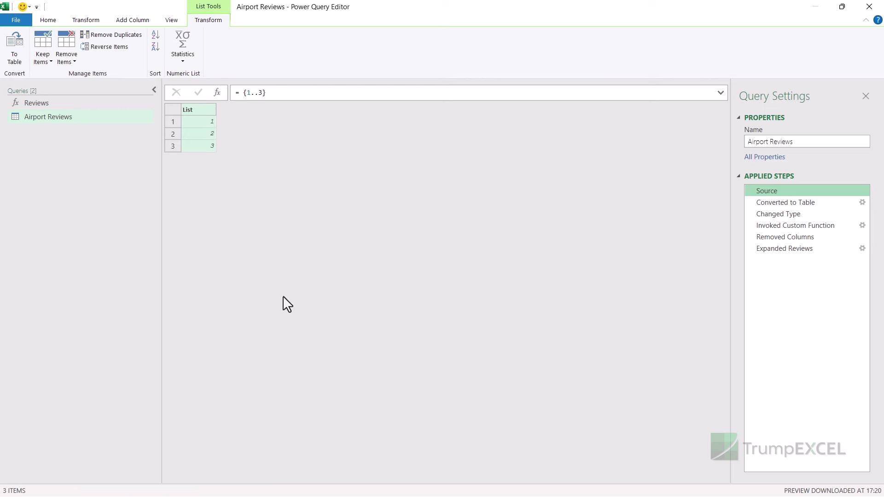
Step: Leave the query editor and enter the header Paege Number in cell A1 of Sheet1
{"action": "left_click", "coordinate": [869, 7]}
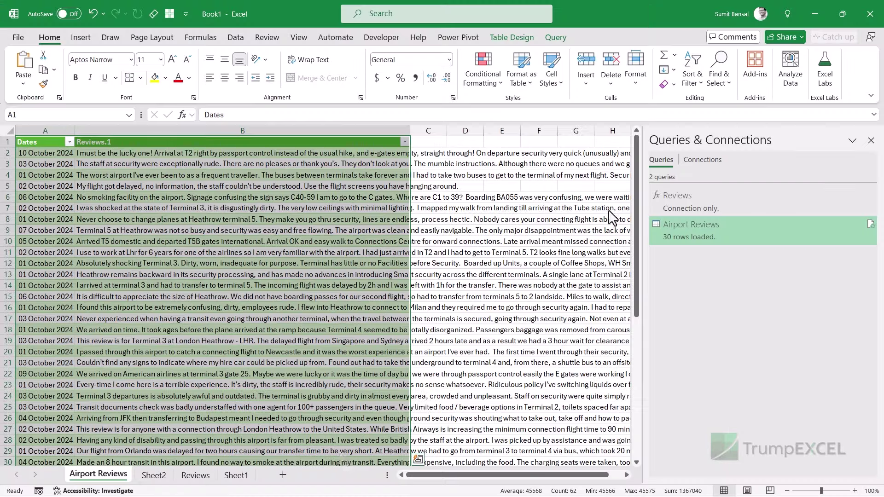
{"action": "left_click", "coordinate": [236, 474]}
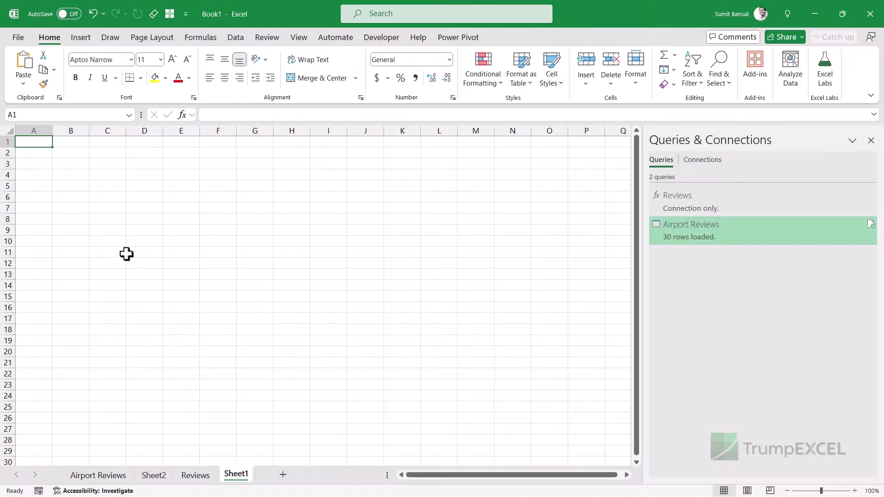
{"action": "type", "text": "Paho N"}
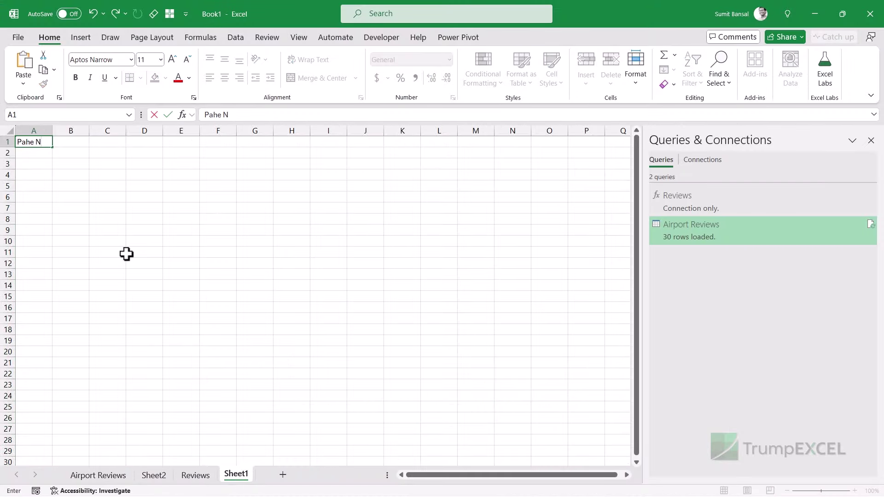
{"action": "key", "text": "BackSpace"}
{"action": "key", "text": "BackSpace"}
{"action": "key", "text": "BackSpace"}
{"action": "key", "text": "BackSpace"}
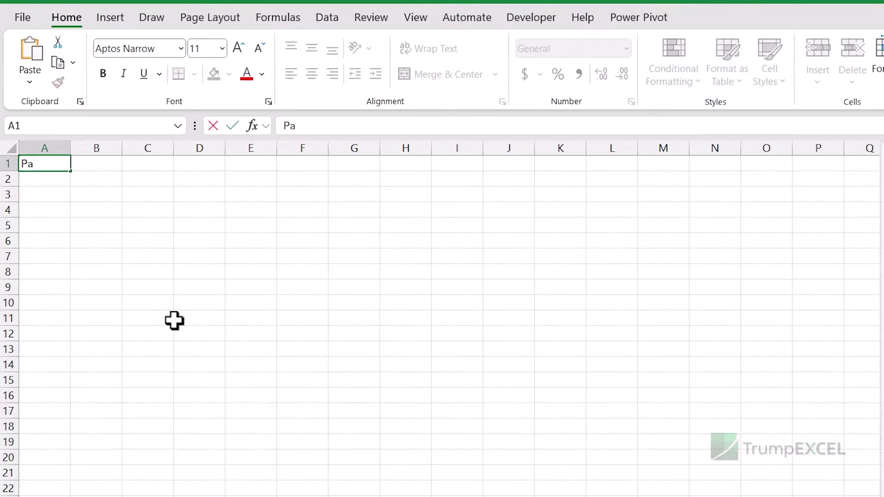
{"action": "type", "text": "e"}
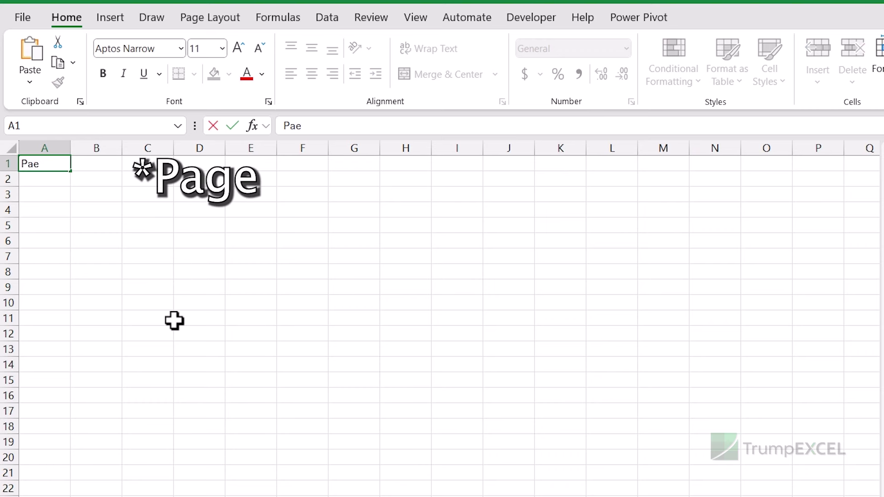
{"action": "type", "text": "ge Nub"}
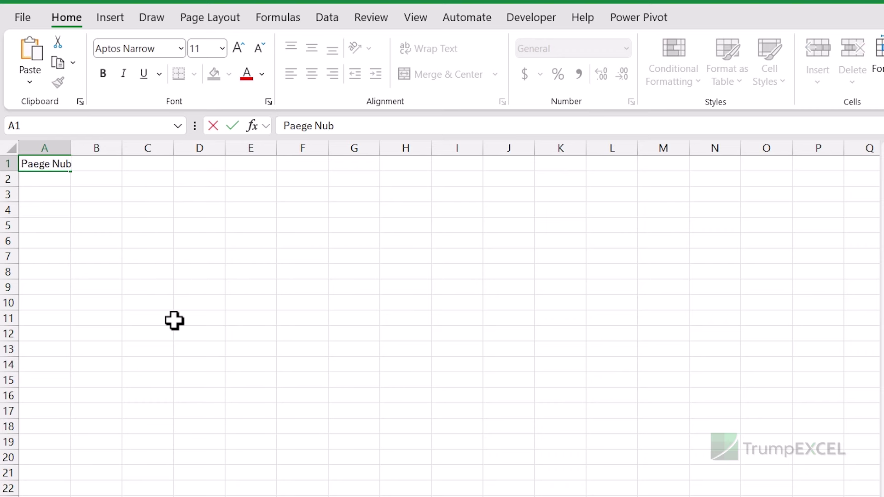
{"action": "key", "text": "BackSpace"}
{"action": "type", "text": "mber"}
{"action": "key", "text": "Return"}
Step: List the page numbers 1 to 7 in cells A2:A8 and widen column A to fit its header
{"action": "type", "text": "1"}
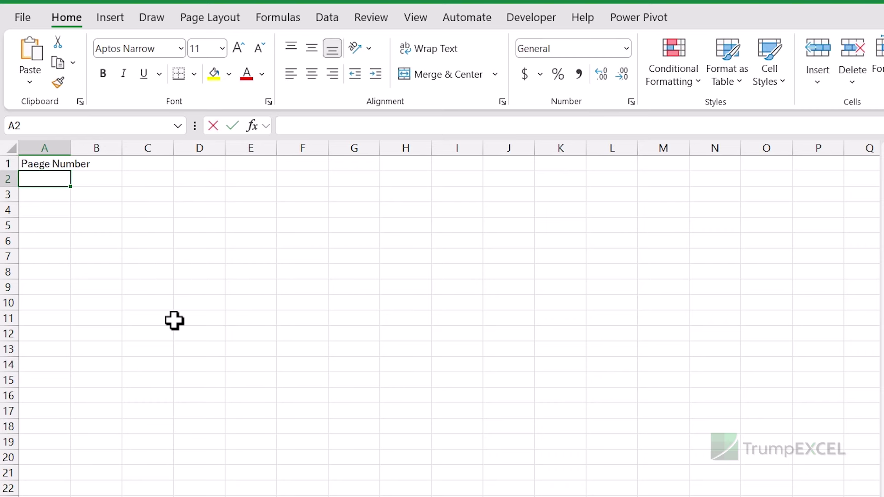
{"action": "key", "text": "Return"}
{"action": "type", "text": "2"}
{"action": "key", "text": "Return"}
{"action": "type", "text": "3 4 5 6 7"}
{"action": "key", "text": "Up"}
{"action": "key", "text": "Up"}
{"action": "key", "text": "Up"}
{"action": "key", "text": "Up"}
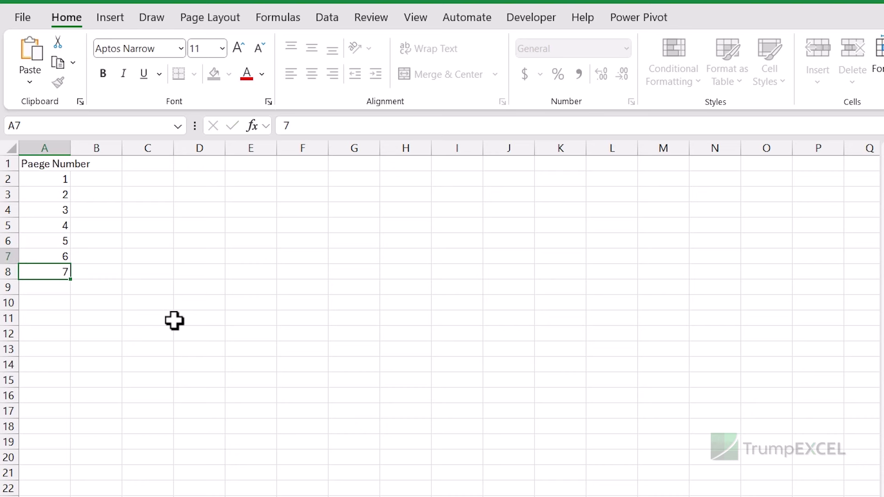
{"action": "key", "text": "Up"}
{"action": "key", "text": "Up"}
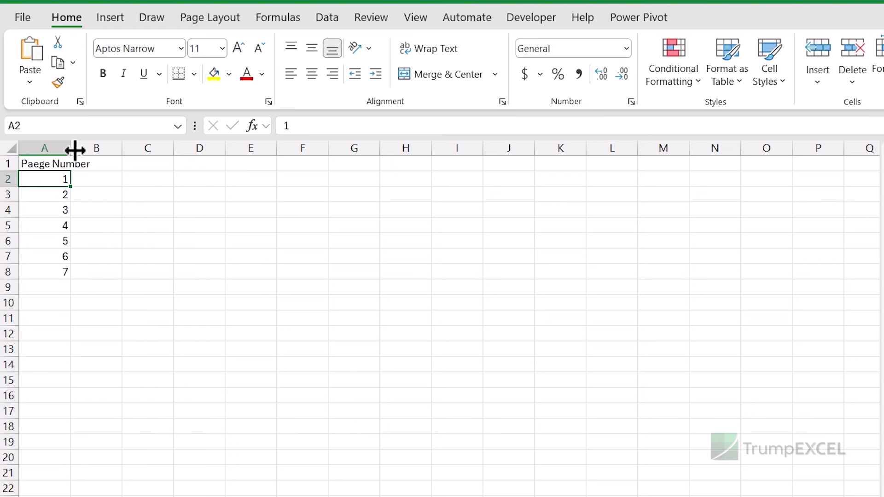
{"action": "double_click", "coordinate": [106, 172]}
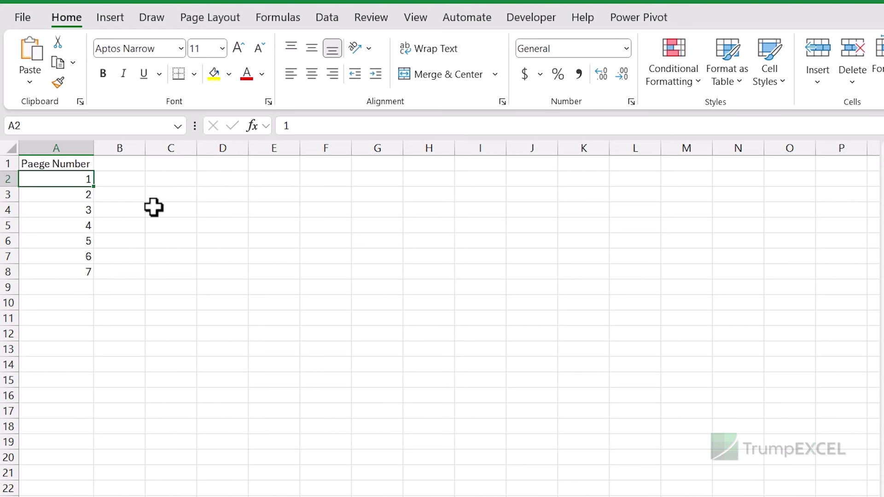
Step: Convert the range A1:A8 into an Excel table with headers
{"action": "left_click", "coordinate": [77, 166]}
{"action": "key", "text": "ctrl+shift+Down"}
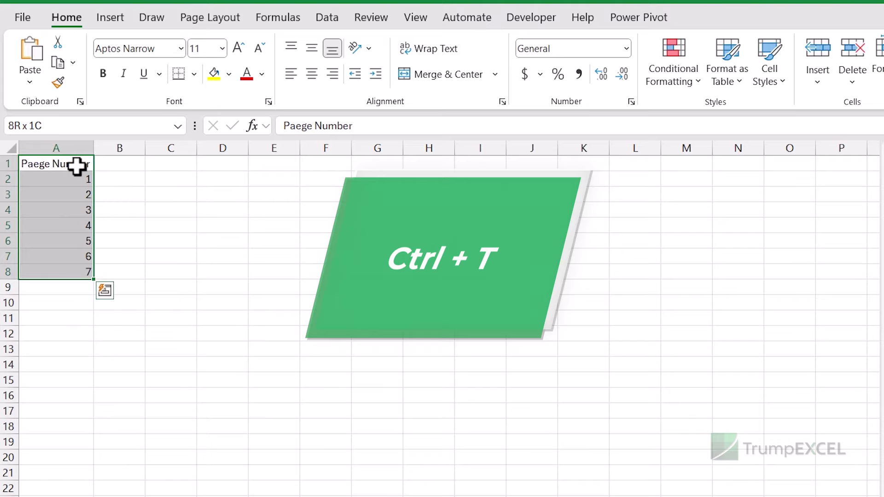
{"action": "key", "text": "ctrl+t"}
{"action": "left_click_drag", "start_coordinate": [672, 369], "coordinate": [219, 219]}
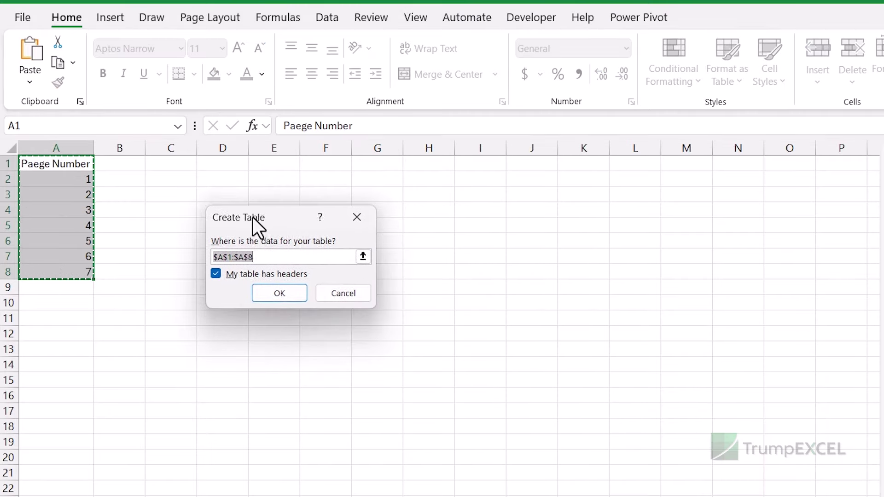
{"action": "left_click", "coordinate": [278, 292]}
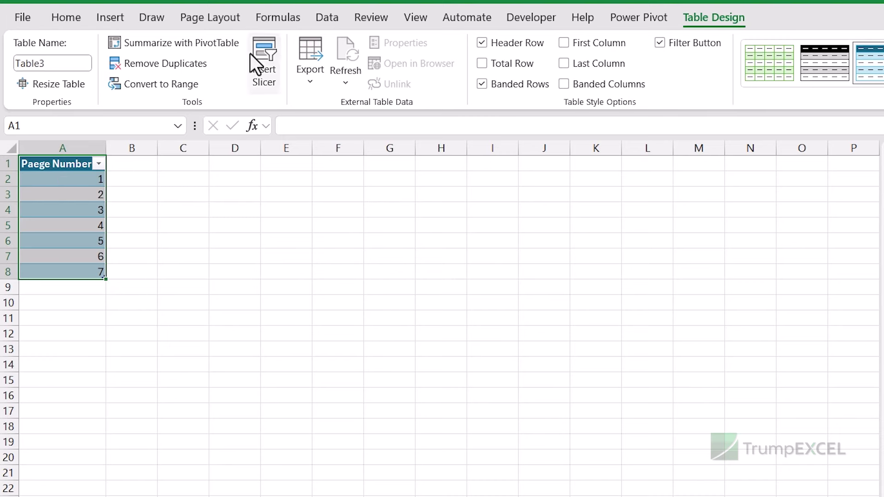
Step: Load the page number table into Power Query and rename its query PageNumberTable
{"action": "left_click", "coordinate": [327, 17]}
{"action": "left_click", "coordinate": [81, 89]}
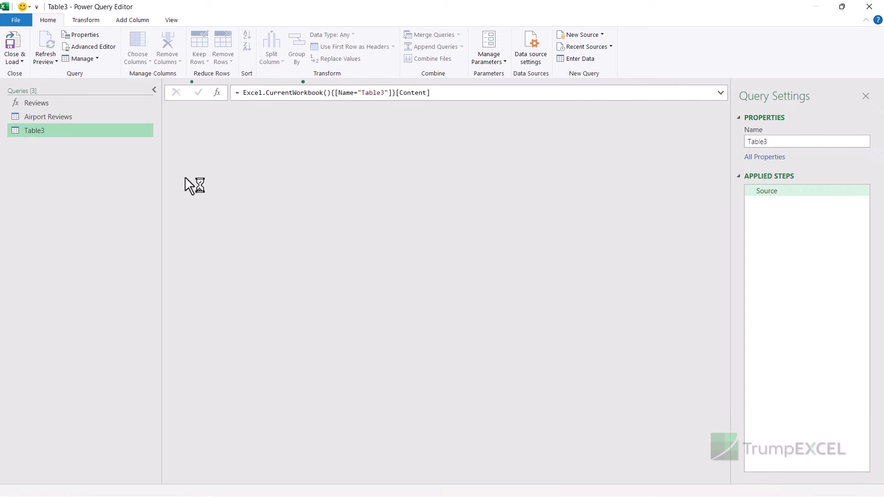
{"action": "double_click", "coordinate": [770, 140]}
{"action": "type", "text": "Pag"}
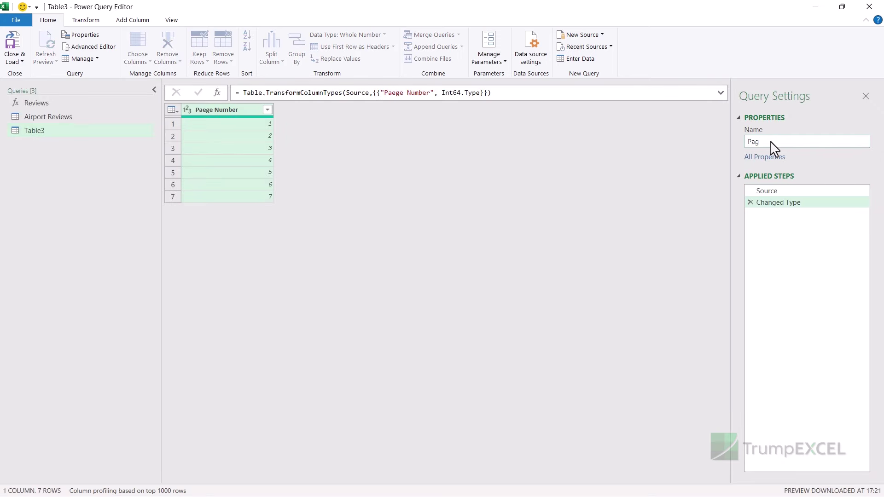
{"action": "type", "text": "eNumberTable"}
{"action": "key", "text": "Return"}
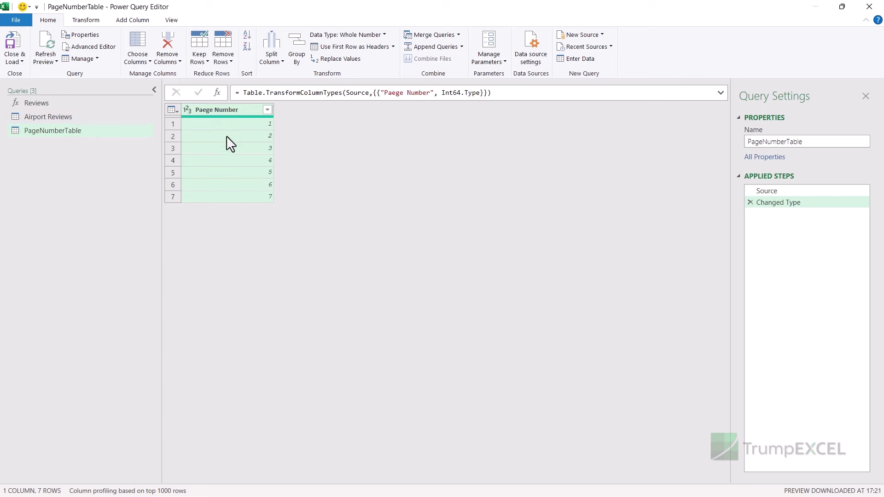
Step: Review the Source and Converted to Table steps of the Airport Reviews query
{"action": "left_click", "coordinate": [70, 118]}
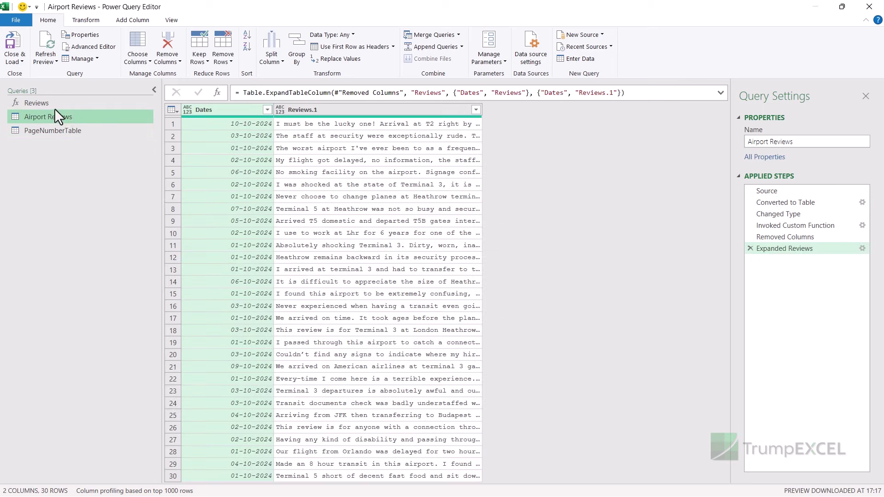
{"action": "left_click", "coordinate": [768, 191]}
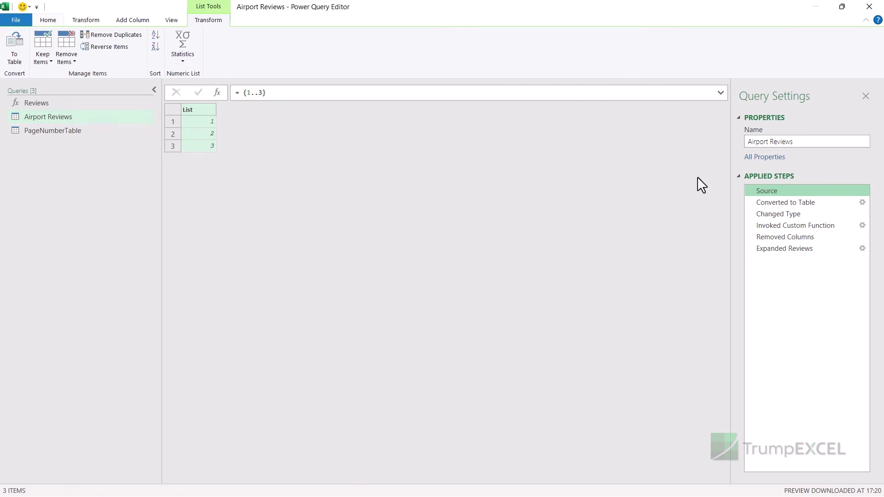
{"action": "left_click", "coordinate": [762, 203]}
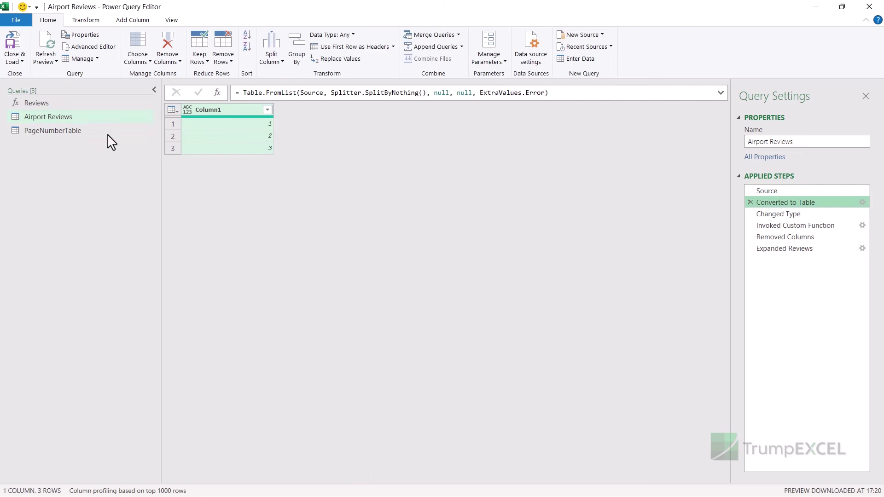
Step: Try to invoke the Reviews function on PageNumberTable with the Paege Number column as pagenumber, and delete the resulting query step
{"action": "left_click", "coordinate": [76, 131]}
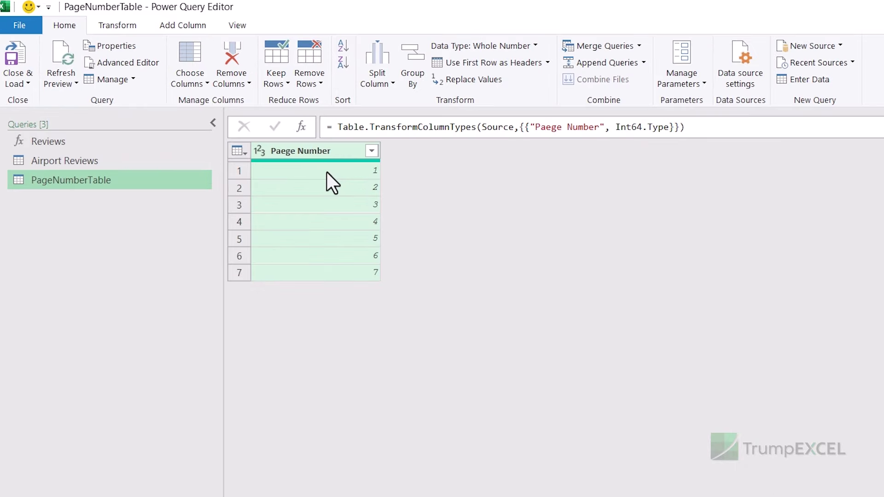
{"action": "left_click", "coordinate": [176, 26]}
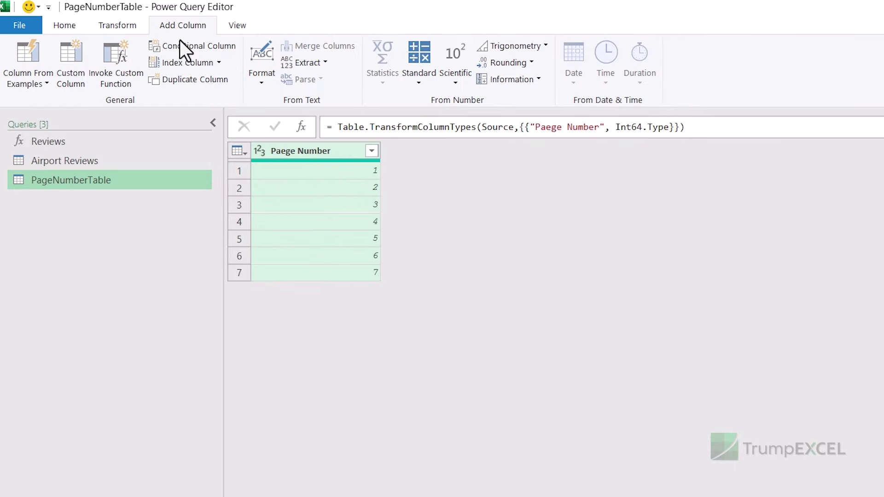
{"action": "left_click", "coordinate": [113, 73]}
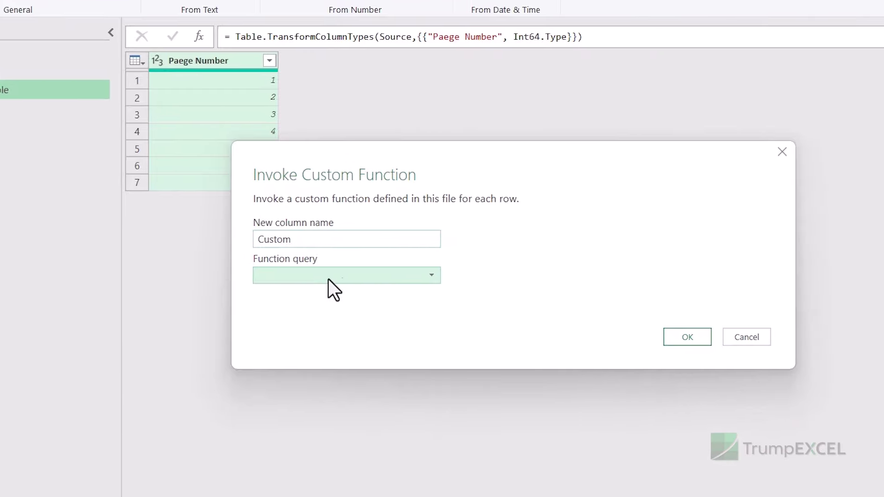
{"action": "left_click", "coordinate": [428, 366]}
{"action": "left_click", "coordinate": [442, 383]}
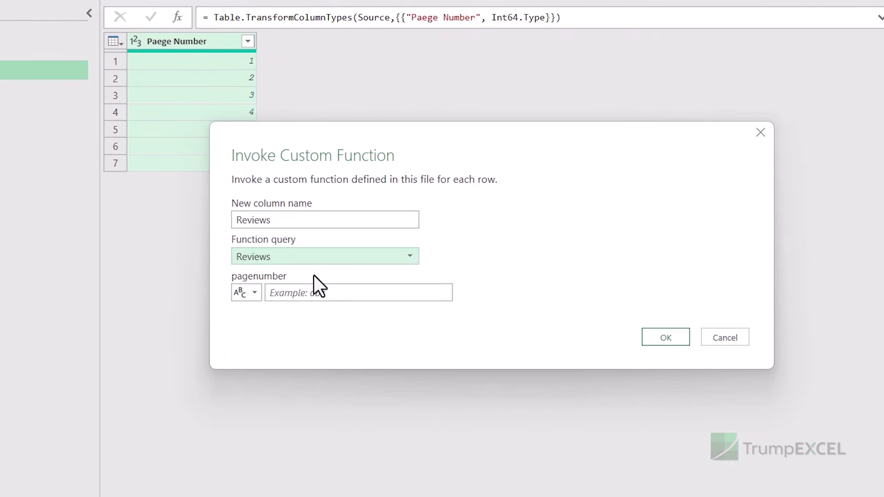
{"action": "left_click", "coordinate": [254, 297]}
{"action": "left_click", "coordinate": [272, 330]}
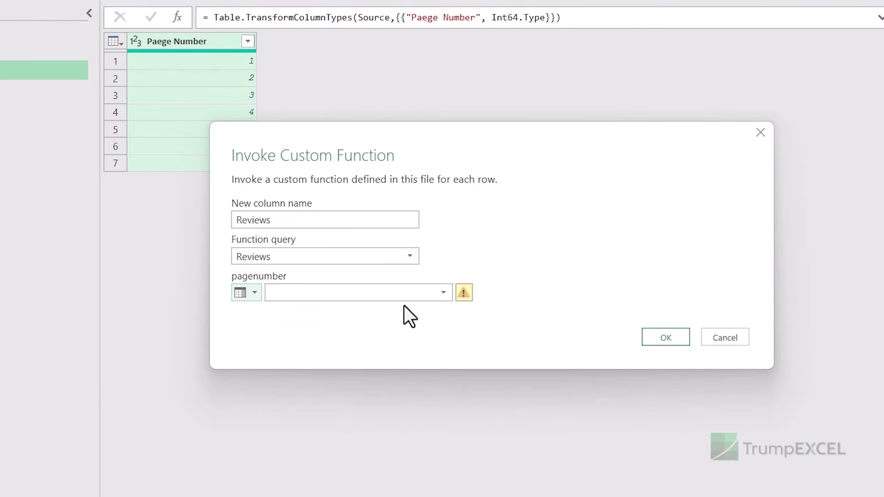
{"action": "left_click", "coordinate": [438, 296]}
{"action": "left_click", "coordinate": [394, 309]}
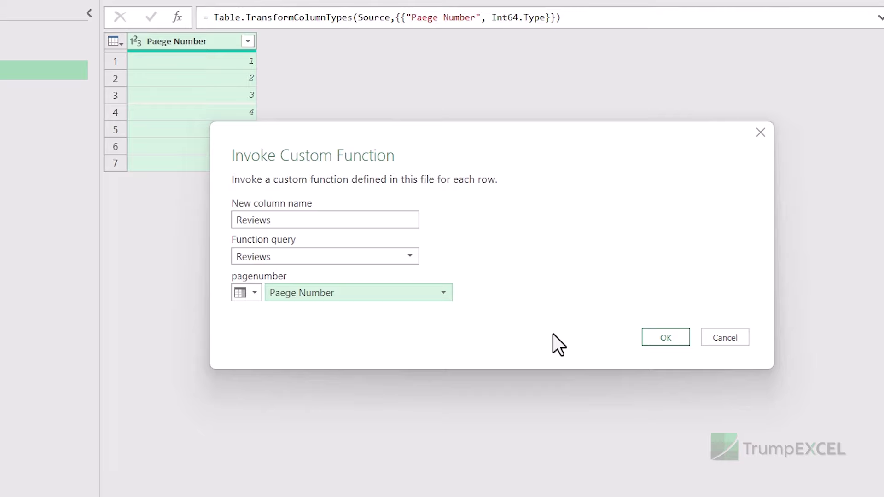
{"action": "left_click", "coordinate": [652, 338]}
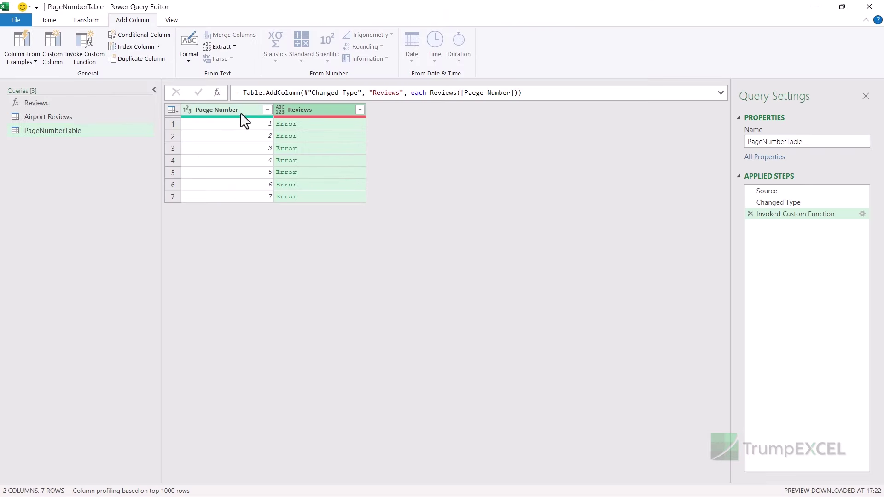
{"action": "left_click", "coordinate": [240, 110]}
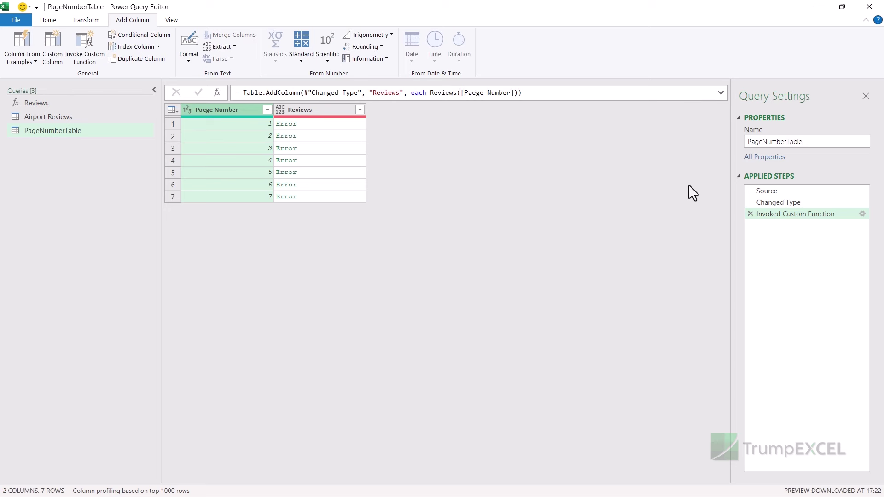
{"action": "left_click", "coordinate": [750, 214]}
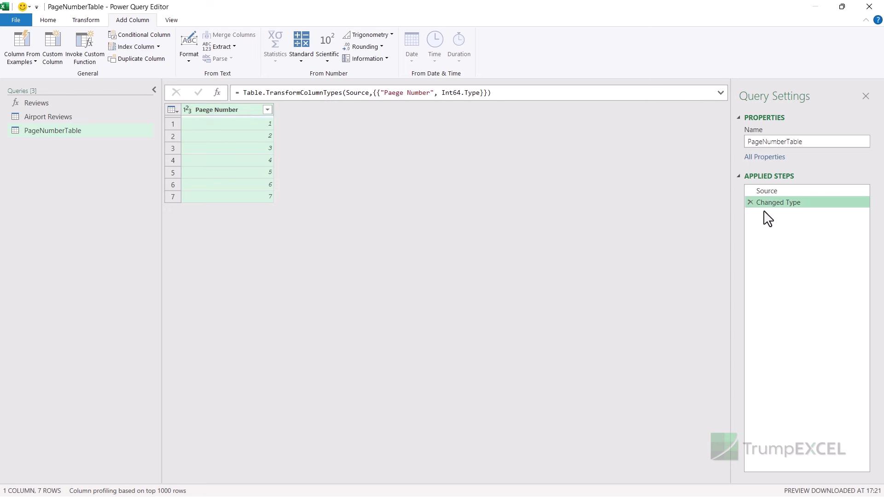
Step: Change the Paege Number column's data type to Text, replacing the existing type conversion
{"action": "left_click", "coordinate": [186, 109]}
{"action": "left_click", "coordinate": [211, 232]}
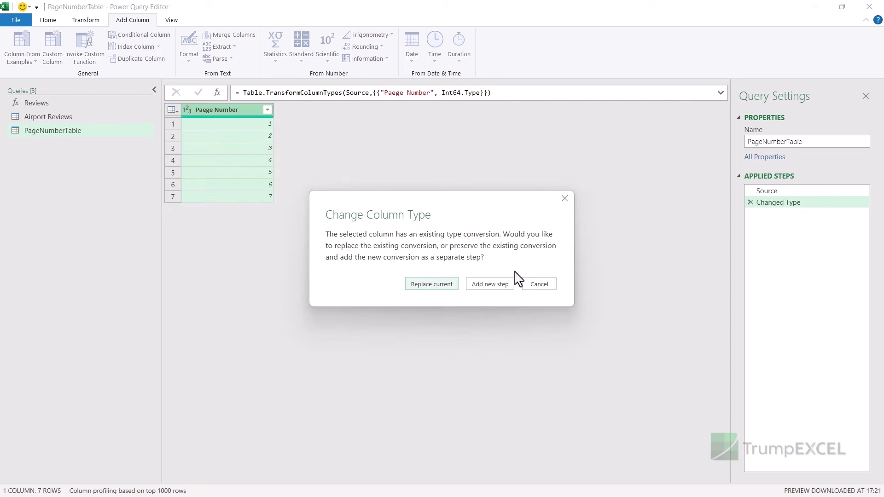
{"action": "left_click", "coordinate": [438, 284]}
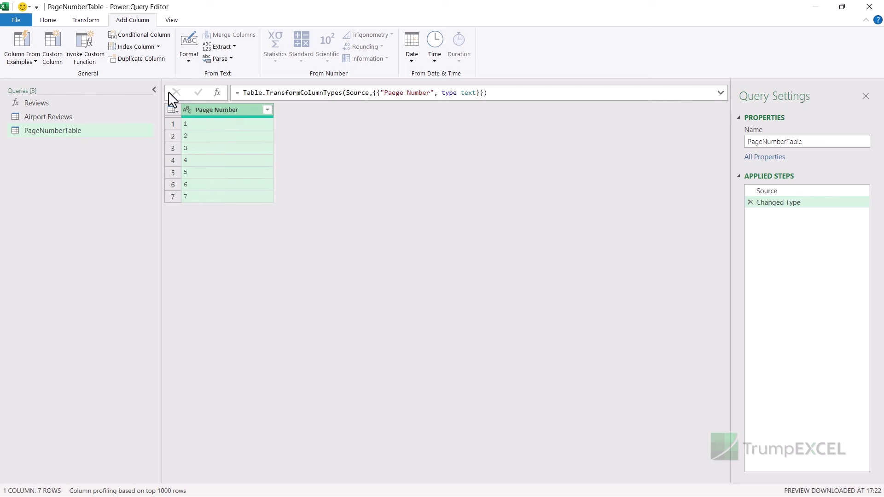
Step: Invoke the Reviews function in a new Reviews column with Paege Number as pagenumber, and preview the first row's table
{"action": "left_click", "coordinate": [83, 46]}
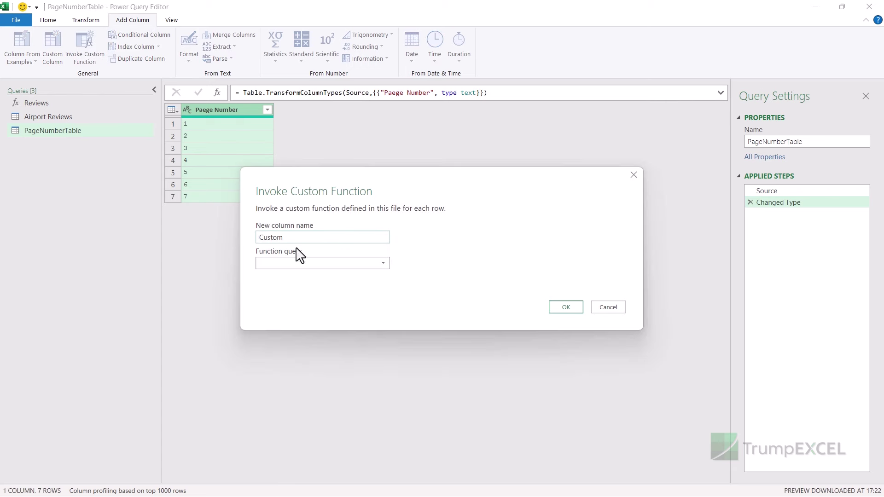
{"action": "left_click", "coordinate": [383, 264]}
{"action": "left_click", "coordinate": [352, 274]}
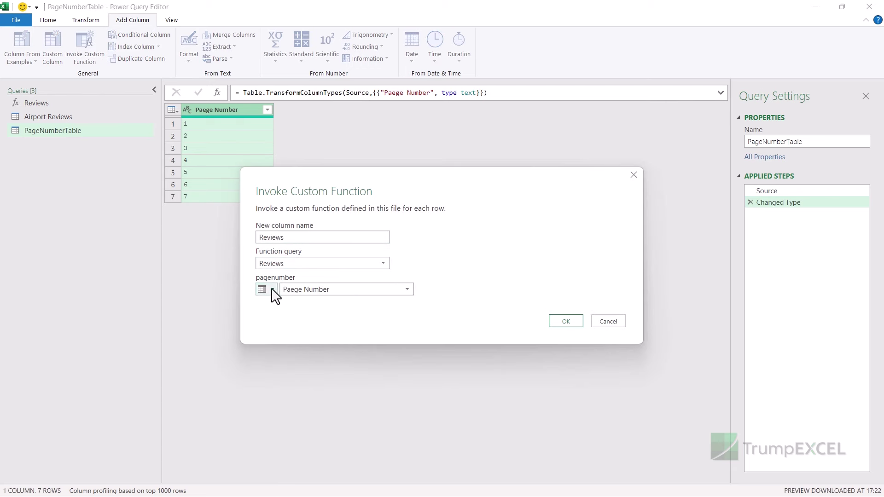
{"action": "left_click", "coordinate": [273, 291]}
{"action": "left_click", "coordinate": [282, 313]}
{"action": "left_click", "coordinate": [406, 290]}
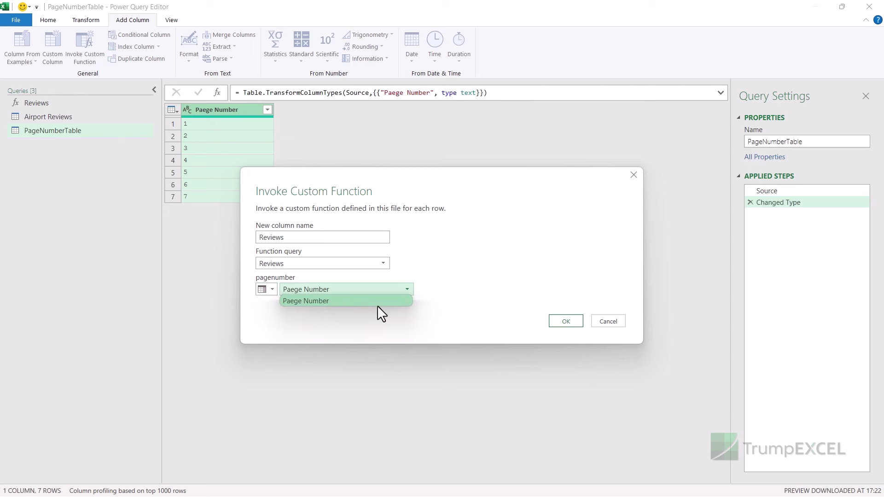
{"action": "left_click", "coordinate": [376, 304]}
{"action": "left_click", "coordinate": [554, 322]}
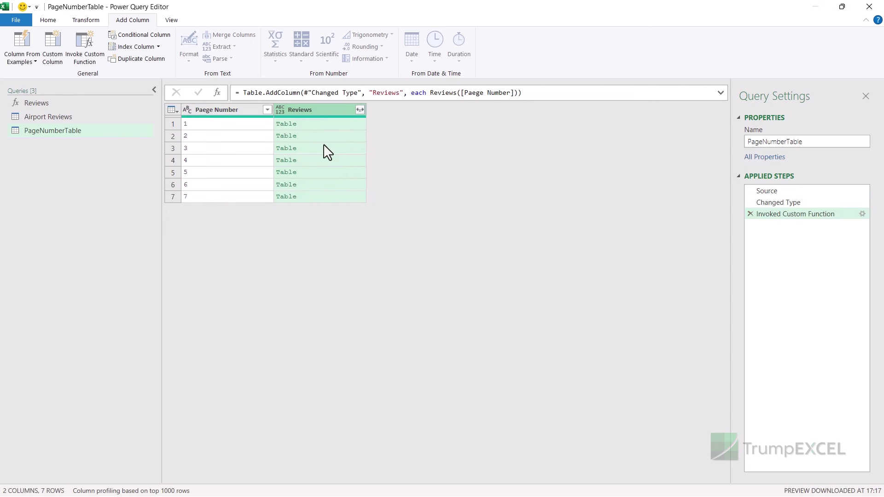
{"action": "left_click", "coordinate": [337, 122]}
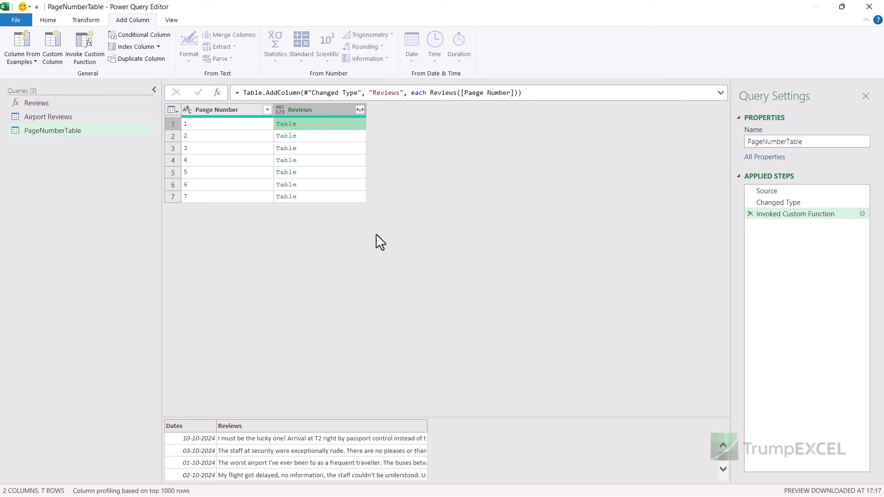
Step: Preview the reviews table returned for page 7 in the Reviews column
{"action": "scroll", "coordinate": [385, 460], "scroll_direction": "up", "scroll_amount": 1}
{"action": "left_click", "coordinate": [333, 197]}
{"action": "scroll", "coordinate": [352, 458], "scroll_direction": "down", "scroll_amount": 3}
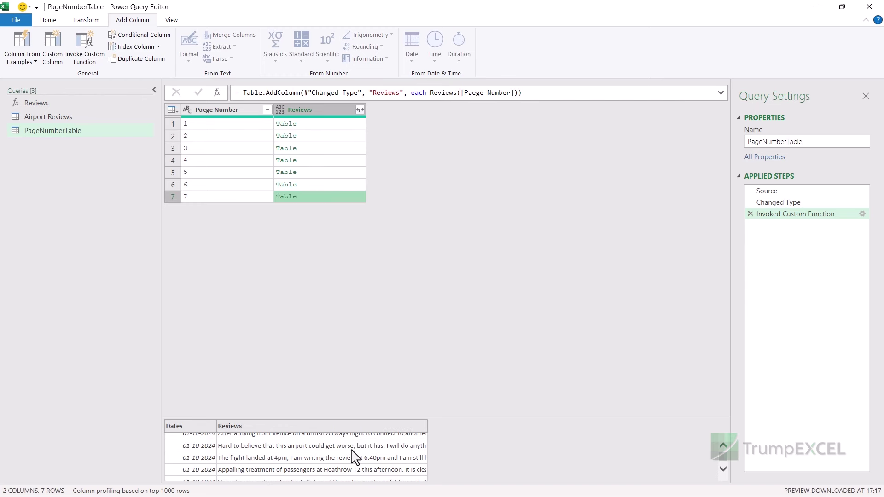
{"action": "scroll", "coordinate": [351, 458], "scroll_direction": "up", "scroll_amount": 3}
Step: Remove the Paege Number column from the PageNumberTable query
{"action": "left_click", "coordinate": [48, 22]}
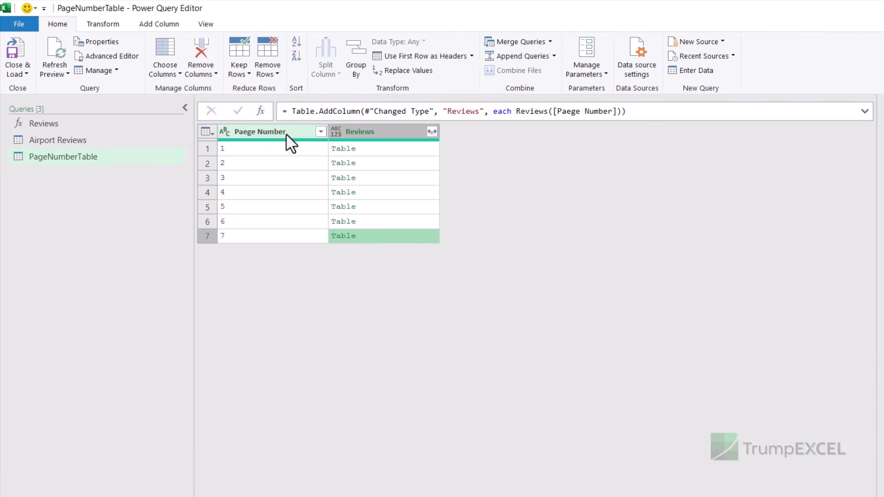
{"action": "left_click", "coordinate": [238, 111]}
{"action": "right_click", "coordinate": [232, 112]}
{"action": "left_click", "coordinate": [308, 160]}
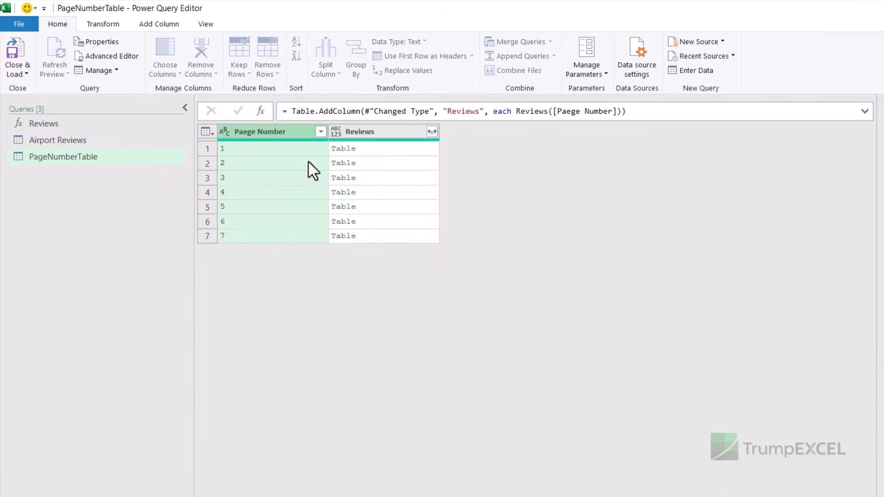
Step: Expand the Reviews column into its Dates and Reviews fields without using the original column name as prefix
{"action": "left_click", "coordinate": [320, 132]}
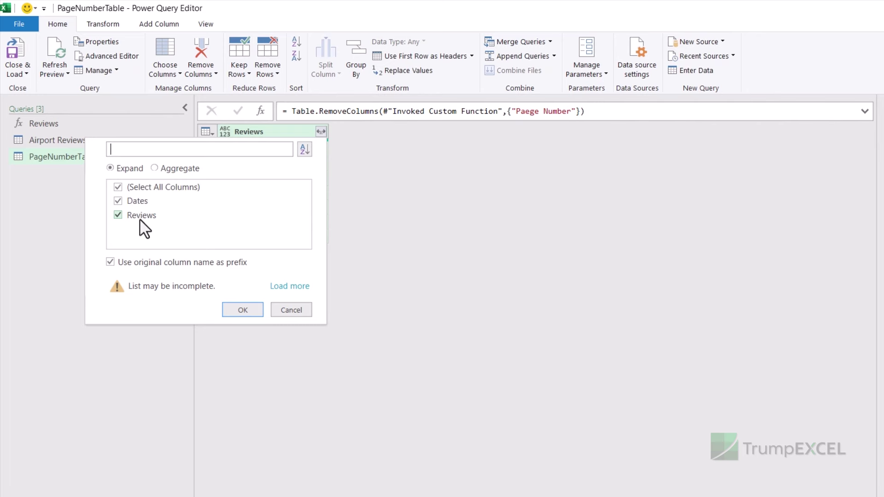
{"action": "left_click", "coordinate": [112, 262]}
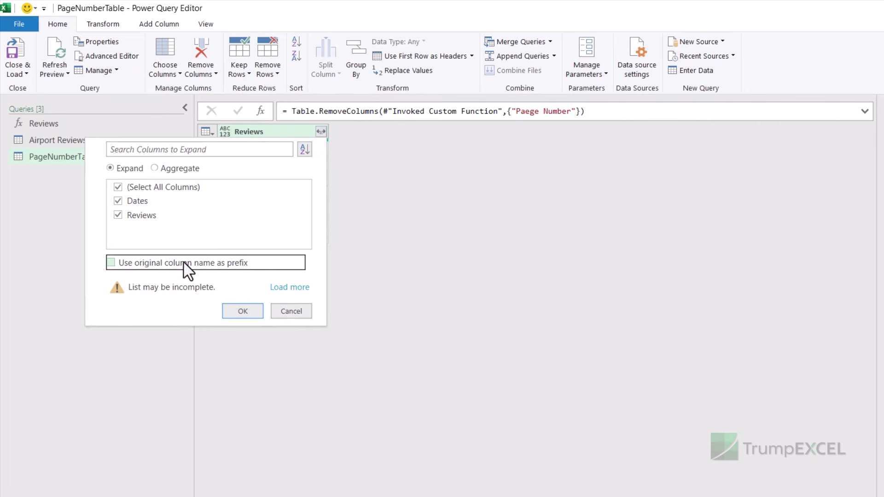
{"action": "left_click", "coordinate": [247, 313]}
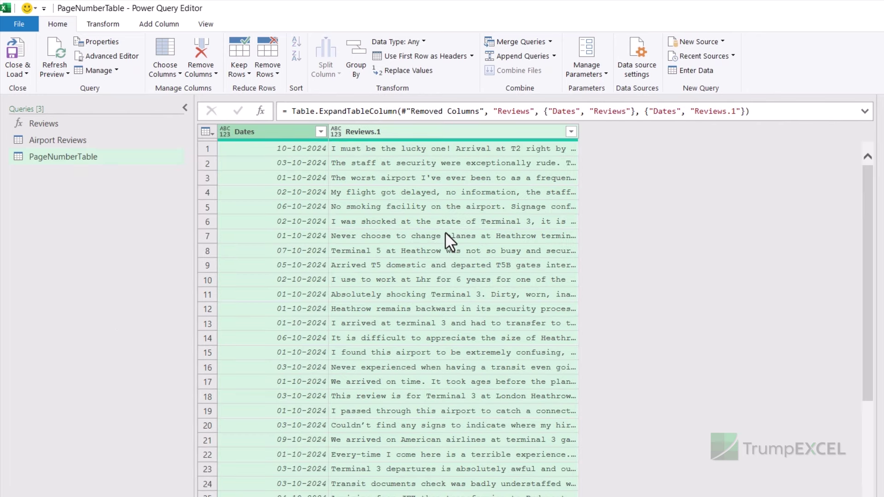
Step: Rename the Reviews.1 column to Reviews, and close the editor to load the query into the workbook
{"action": "double_click", "coordinate": [393, 132]}
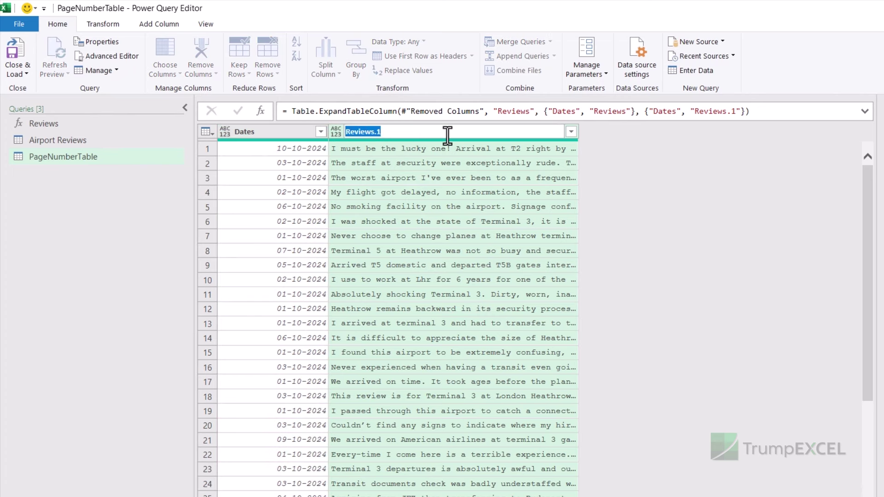
{"action": "key", "text": "End"}
{"action": "key", "text": "BackSpace"}
{"action": "key", "text": "BackSpace"}
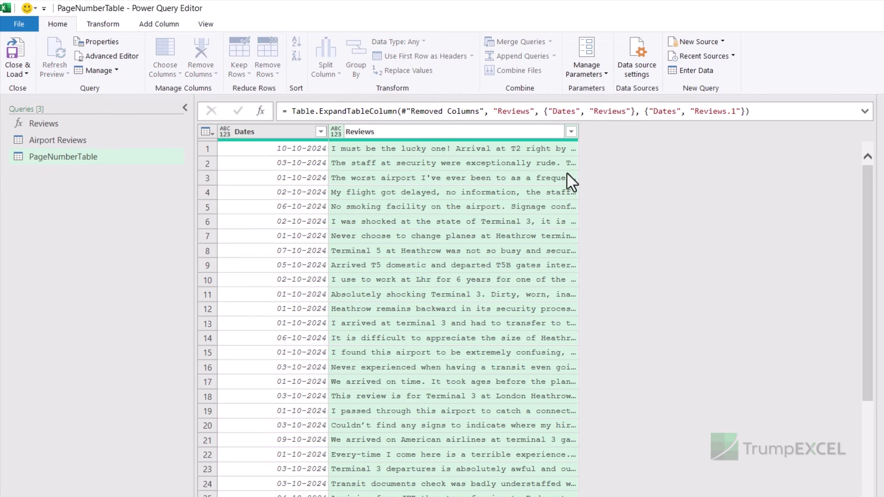
{"action": "left_click", "coordinate": [643, 187]}
{"action": "left_click", "coordinate": [252, 131]}
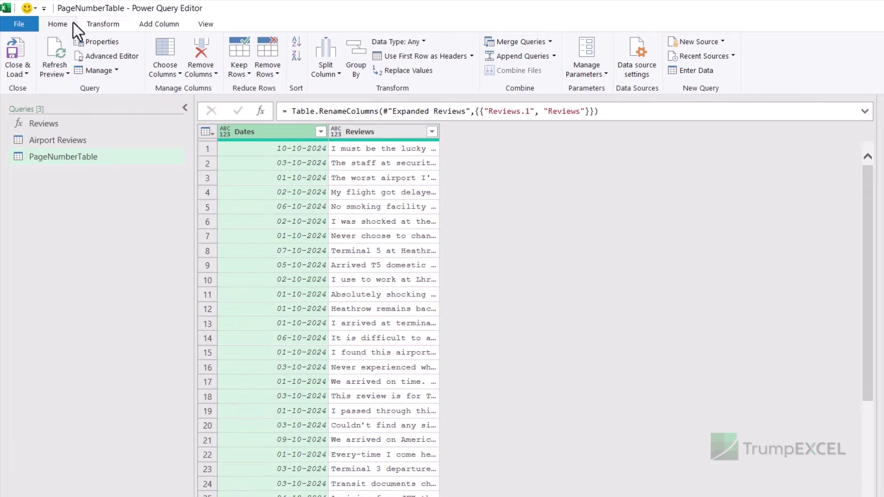
{"action": "left_click", "coordinate": [21, 45]}
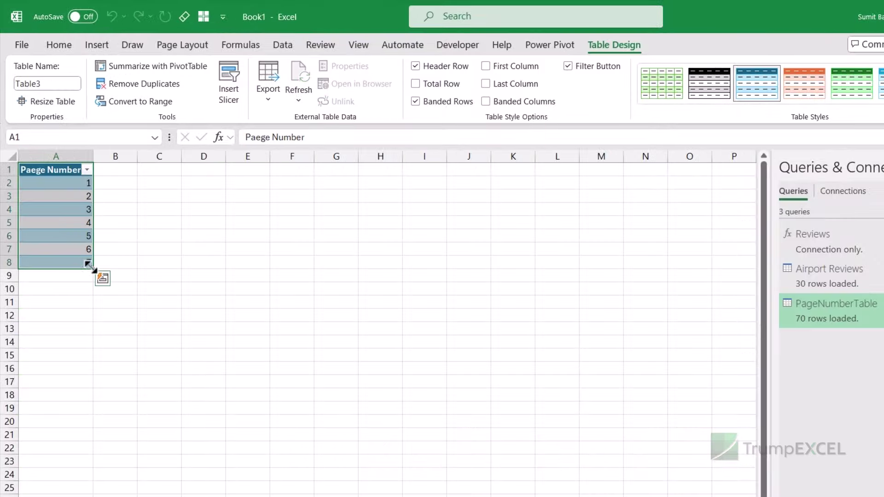
Step: Clear page numbers 6 and 7 from the page-number table and shrink the table to end at page 5
{"action": "left_click_drag", "start_coordinate": [81, 252], "coordinate": [83, 258]}
{"action": "key", "text": "Delete"}
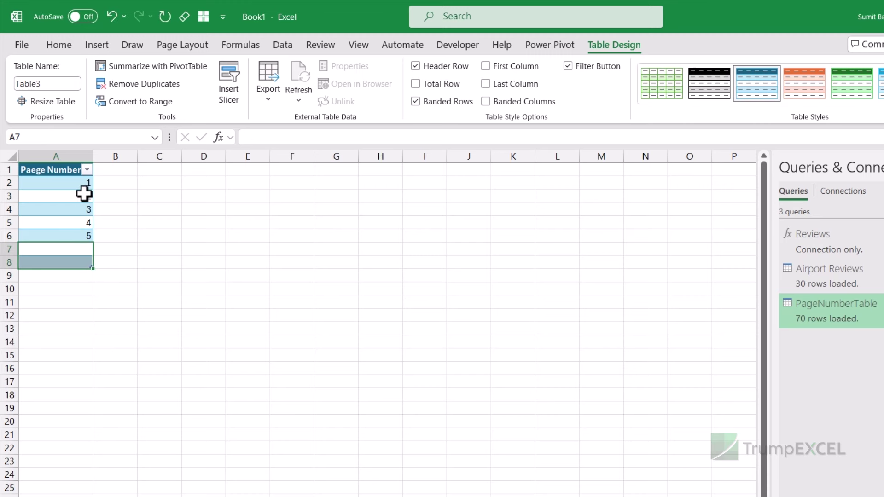
{"action": "left_click", "coordinate": [132, 249]}
{"action": "left_click_drag", "start_coordinate": [91, 268], "coordinate": [90, 243]}
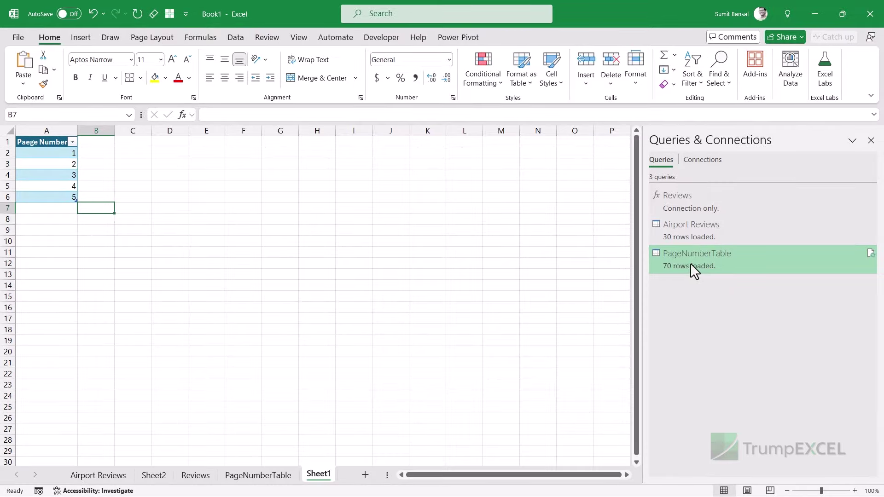
Step: Refresh the PageNumberTable query and check its reloaded reviews against the page-number table on Sheet1
{"action": "right_click", "coordinate": [689, 263]}
{"action": "left_click", "coordinate": [722, 340]}
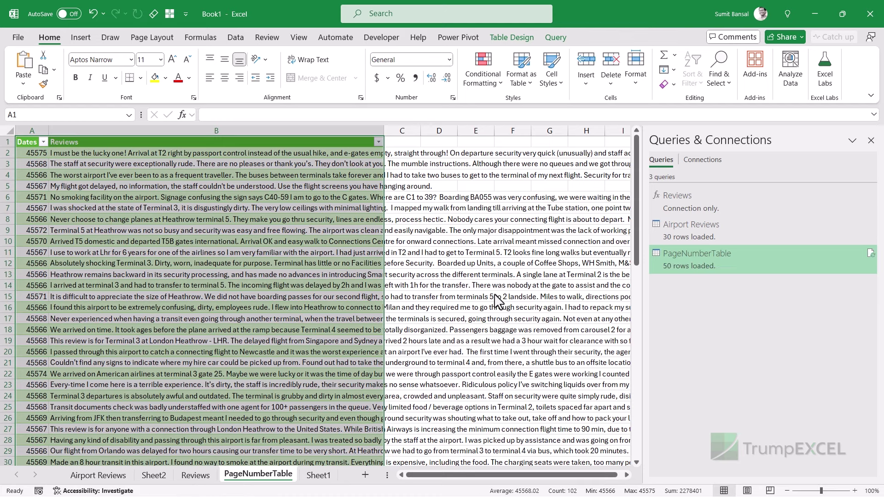
{"action": "mouse_move", "coordinate": [722, 264]}
{"action": "left_click", "coordinate": [318, 475]}
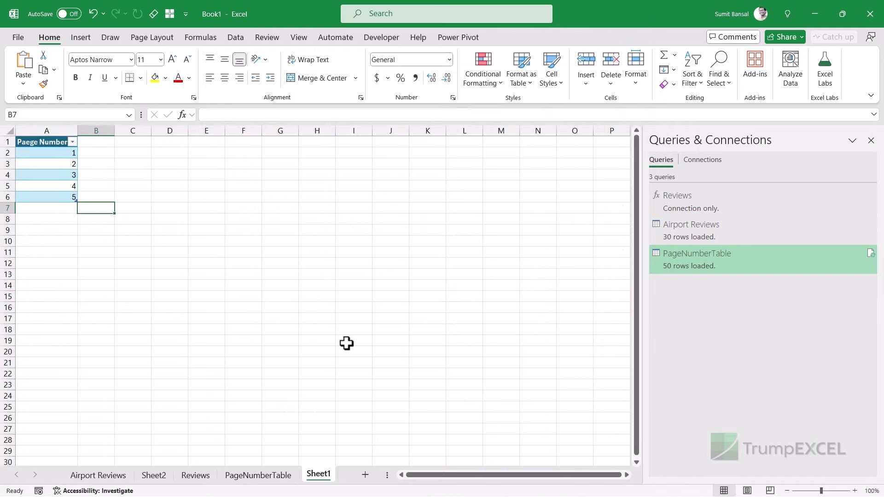
{"action": "left_click", "coordinate": [267, 478]}
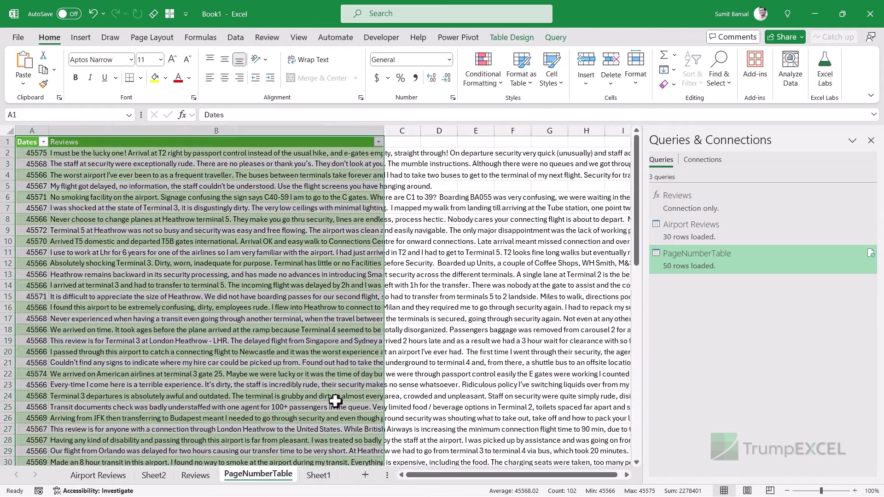